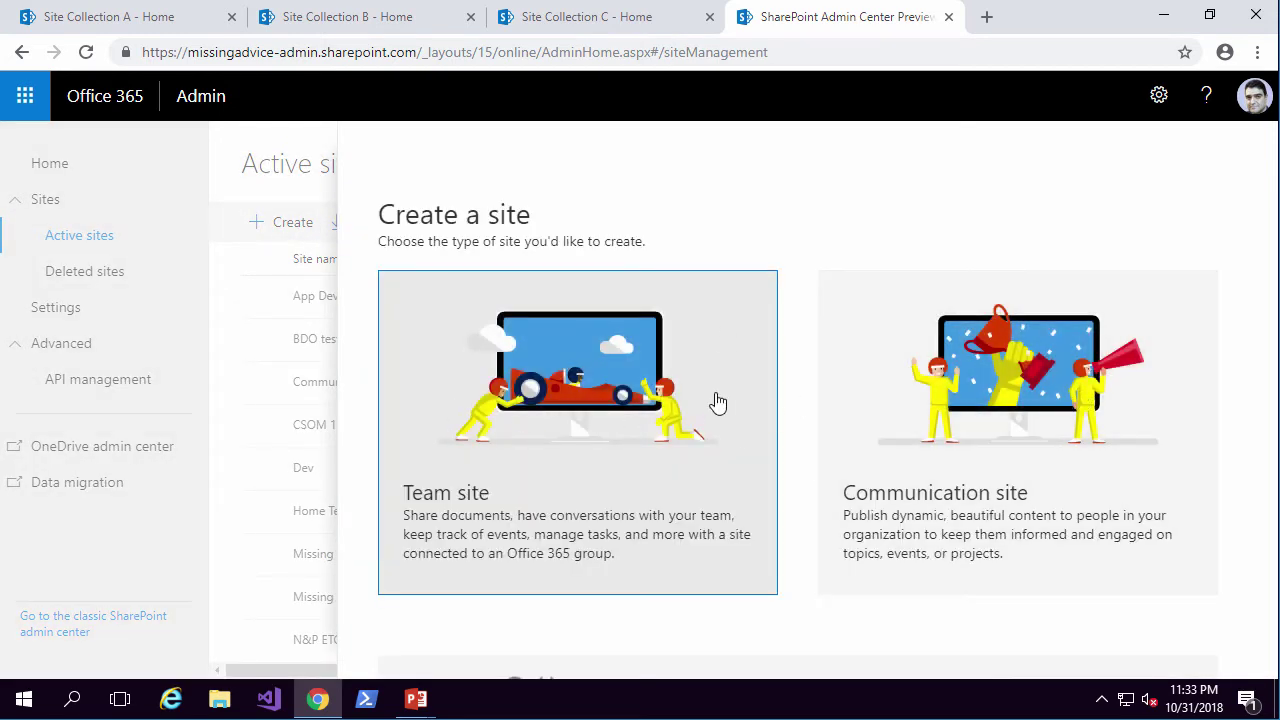
Create a Team site named Hub101 without adding any extra owners or members.
click(641, 421)
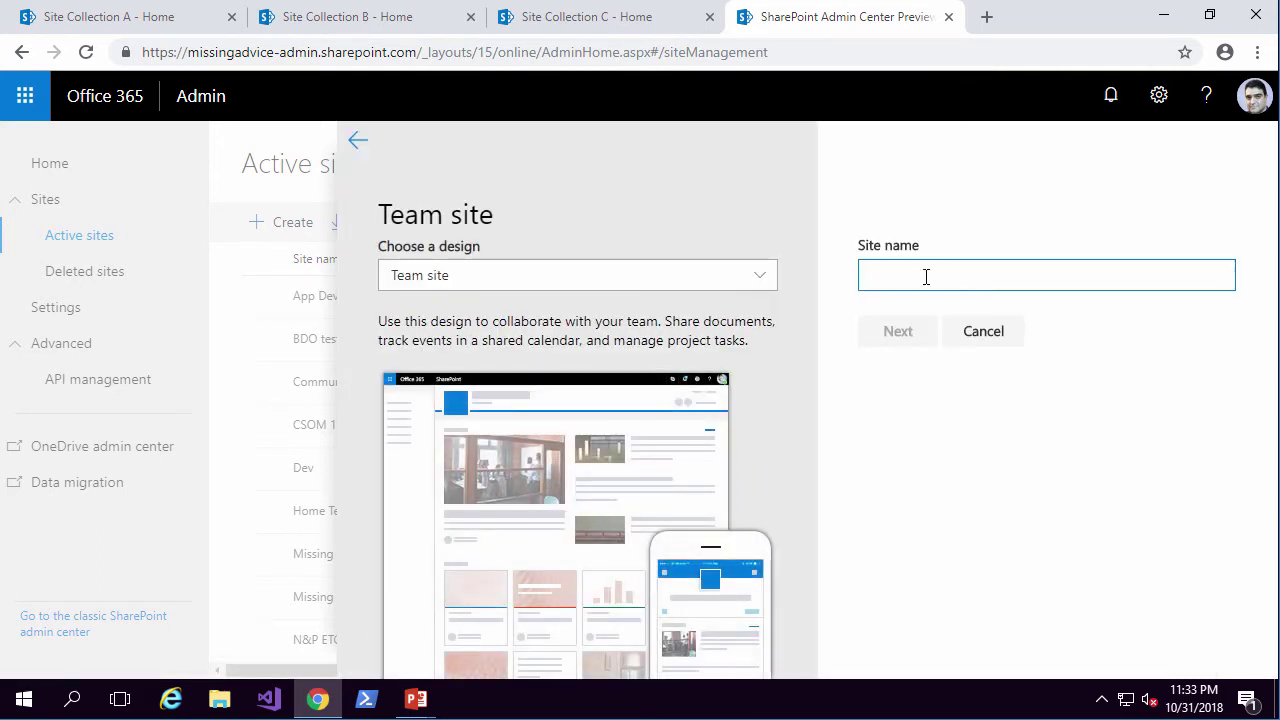
text(Hu)
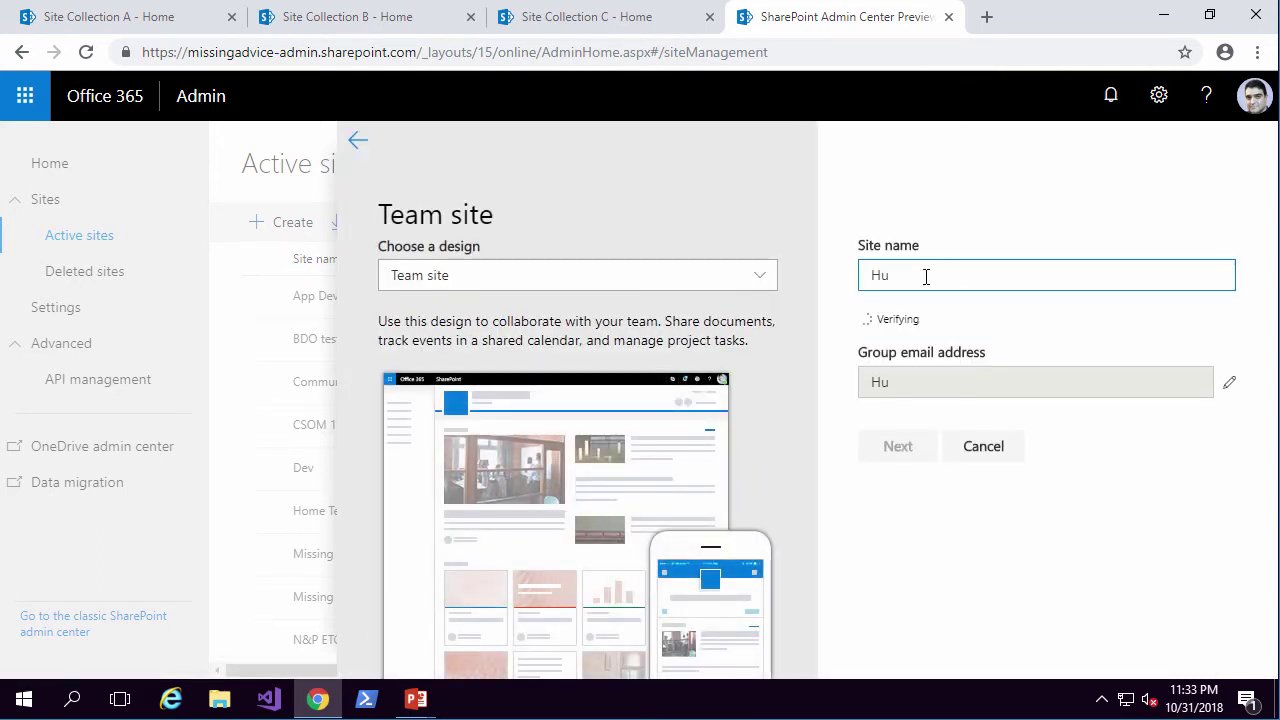
text(b101)
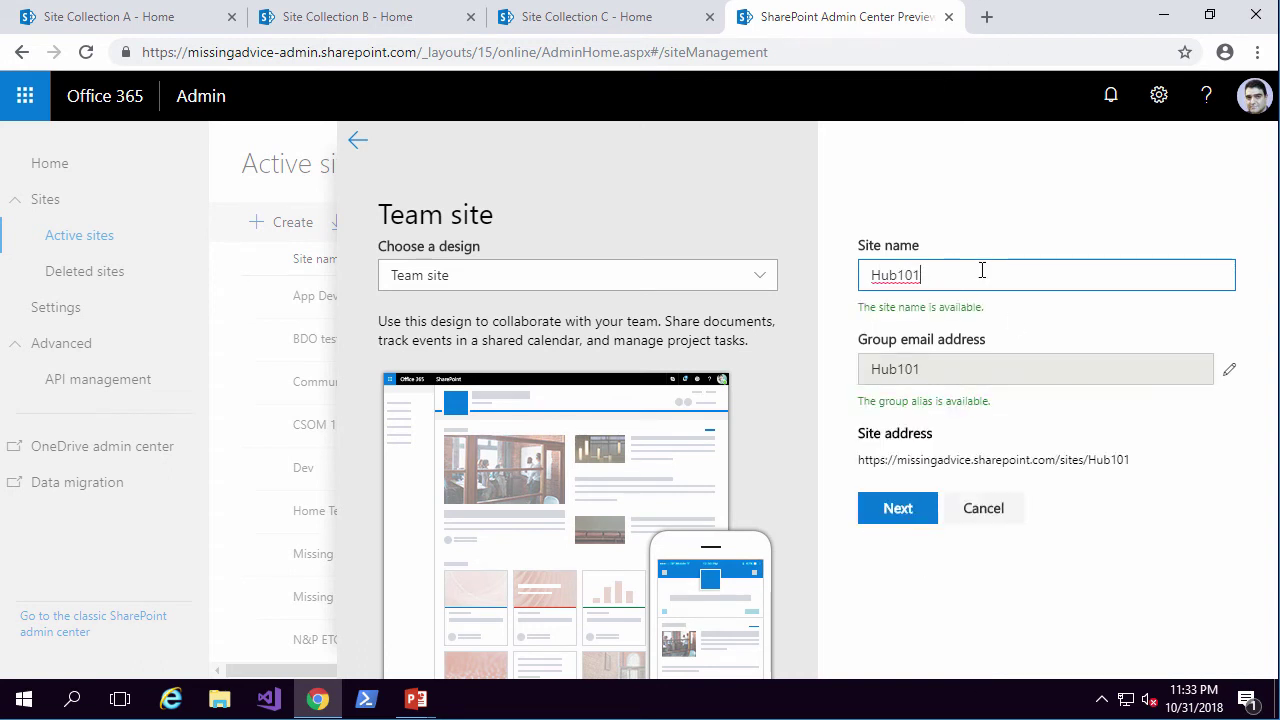
click(886, 516)
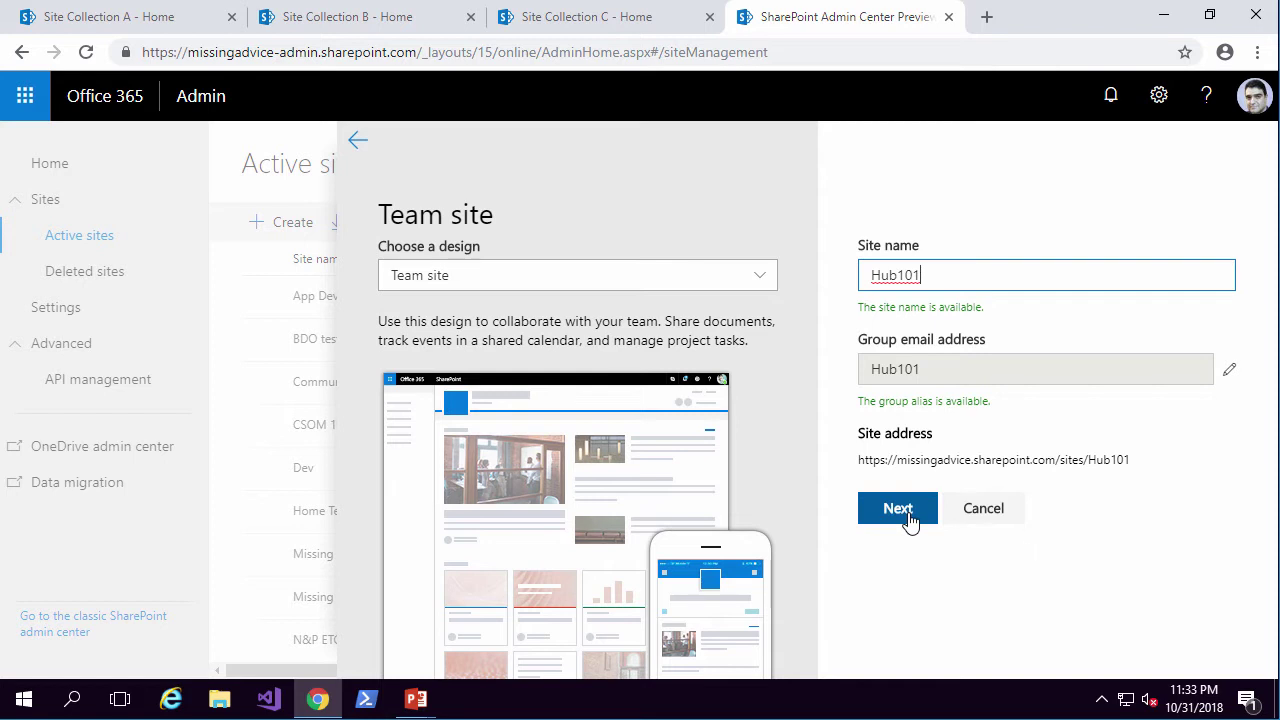
click(937, 402)
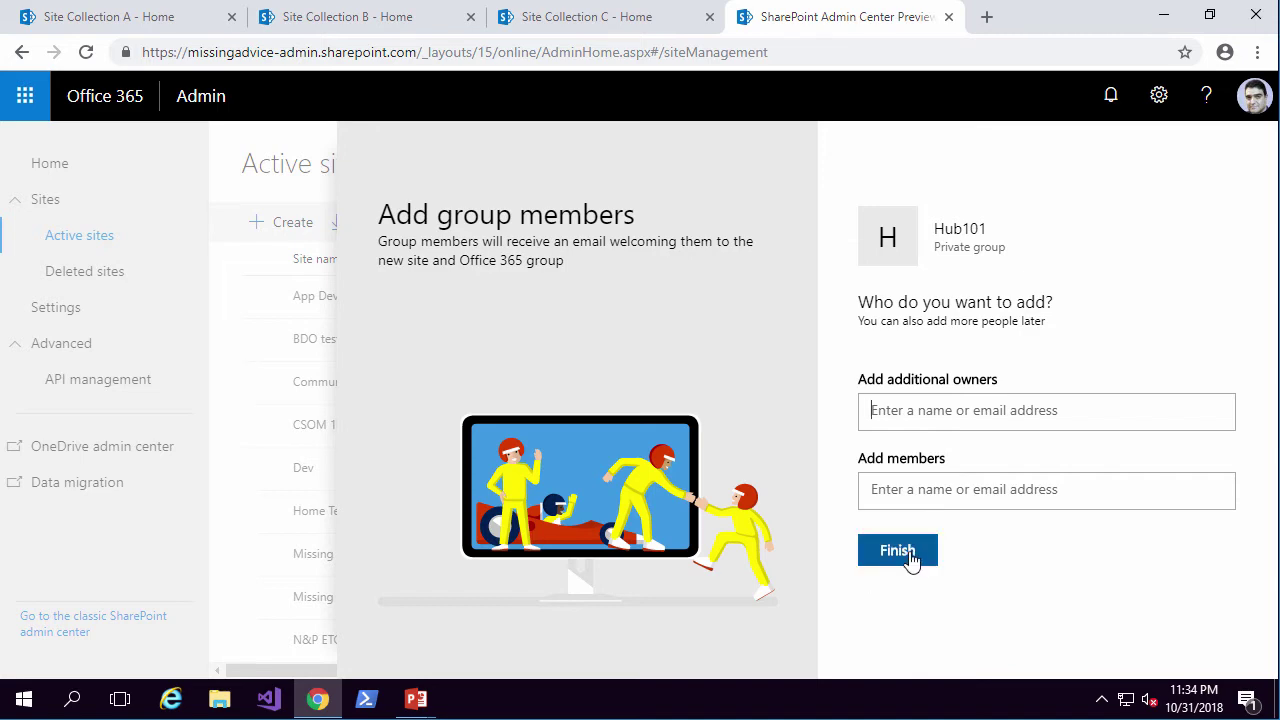
click(897, 551)
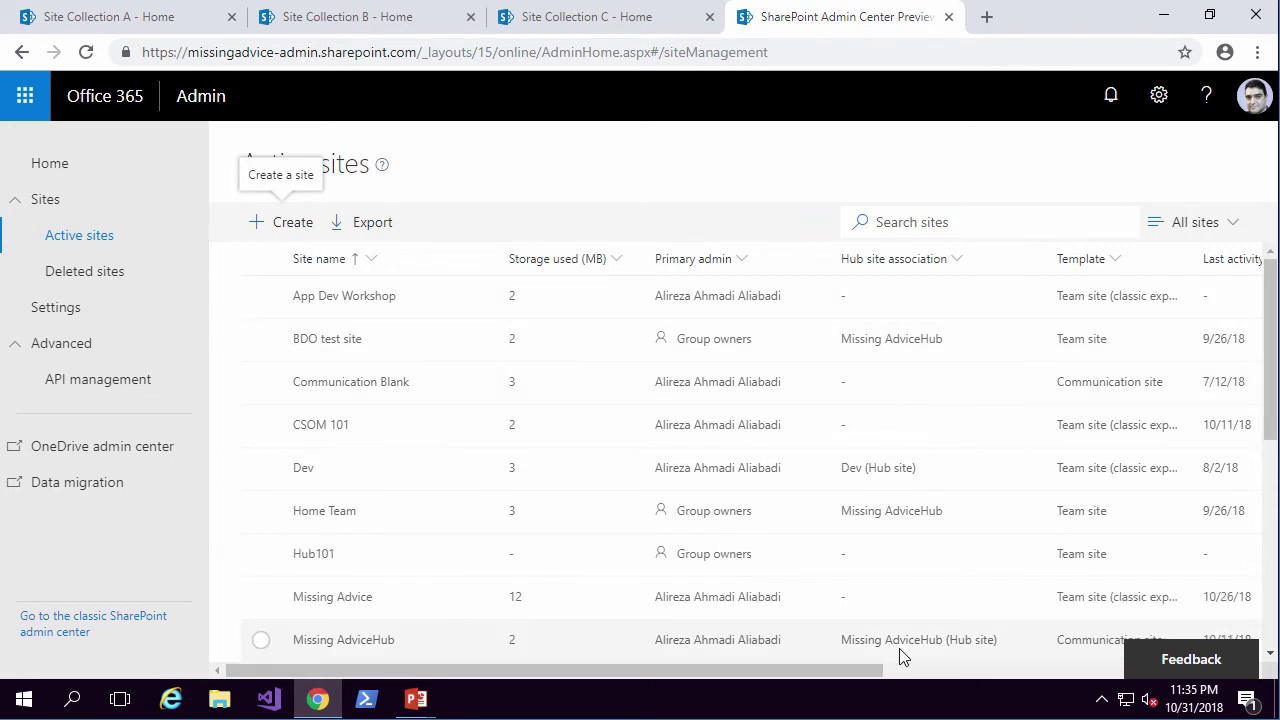
Load the Hub101 site in a new tab, then advance the slideshow to the PowerShell hub-promotion point.
click(989, 26)
text(https://missingadvice.sharepoint.com/sites/hub101)
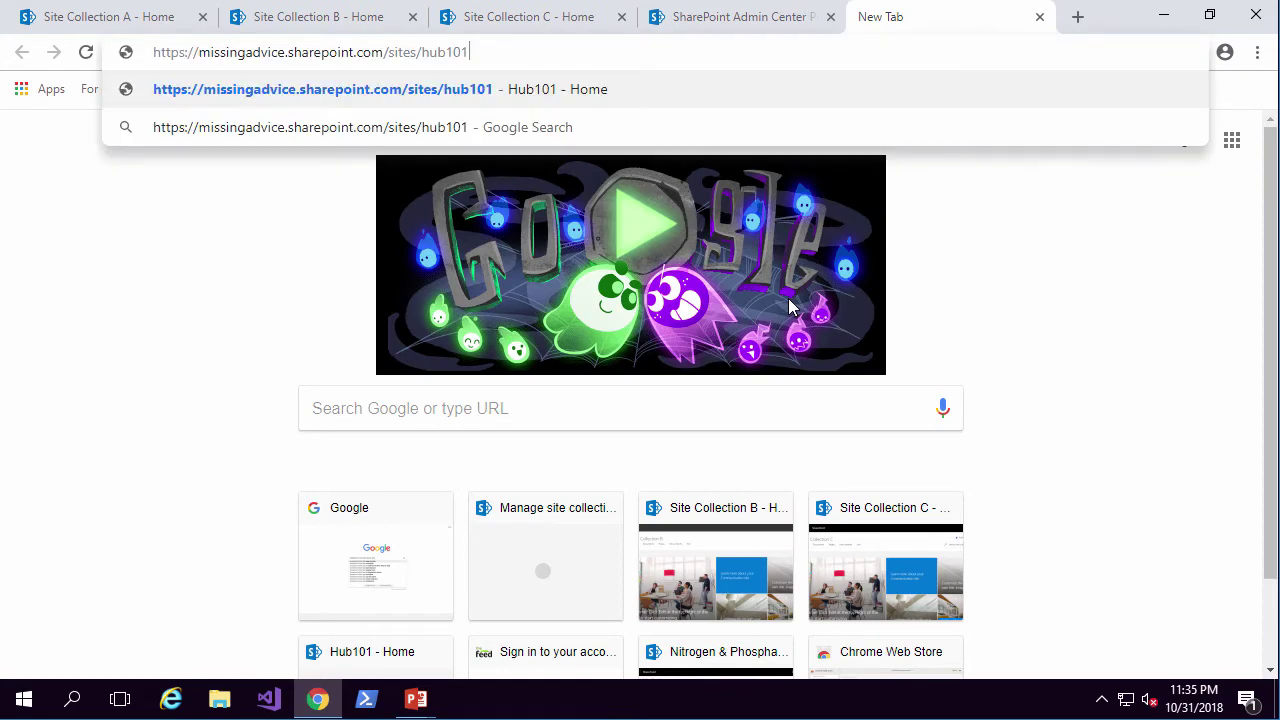
key(Return)
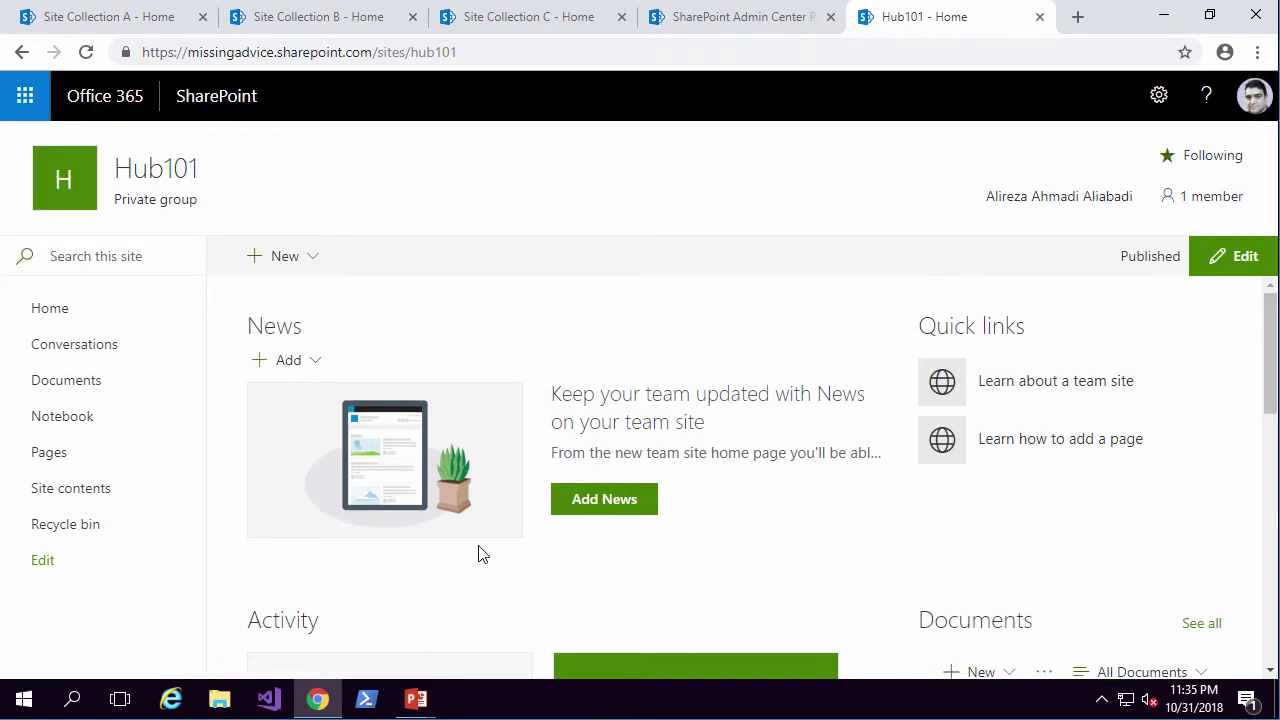
key(alt+Tab)
key(Right)
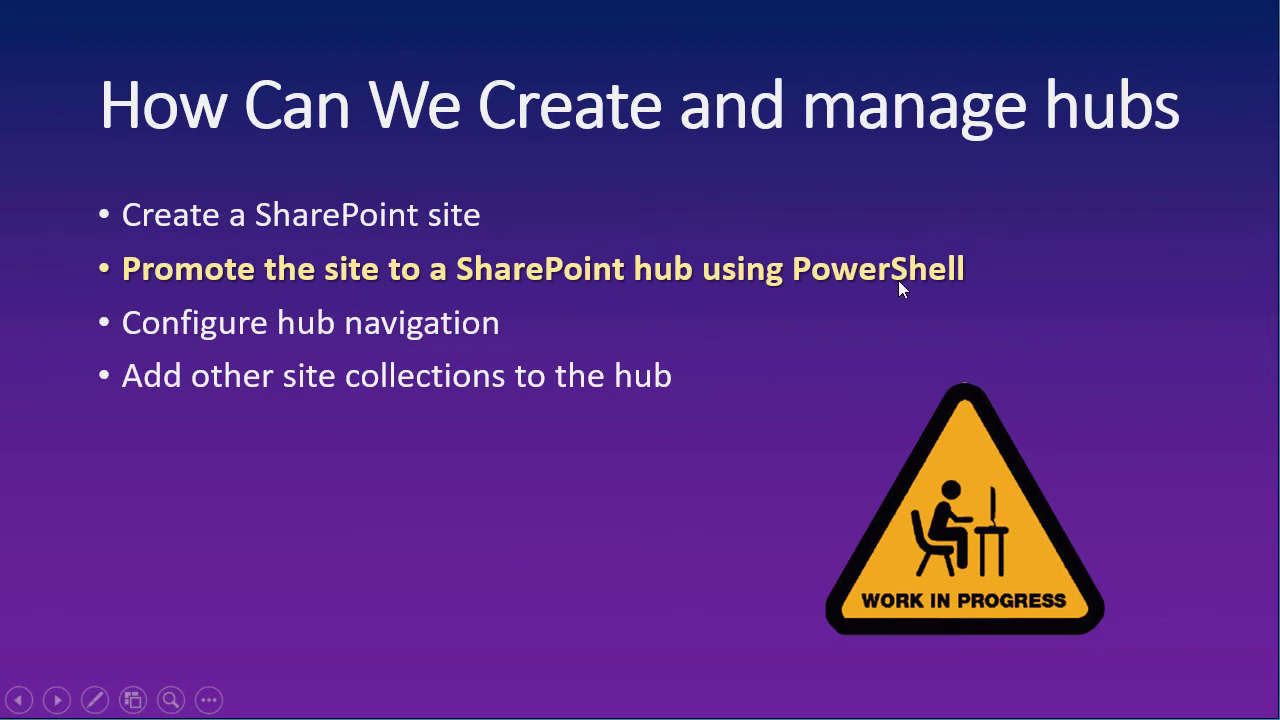
Launch SharePoint Online Management Shell as administrator.
key(super)
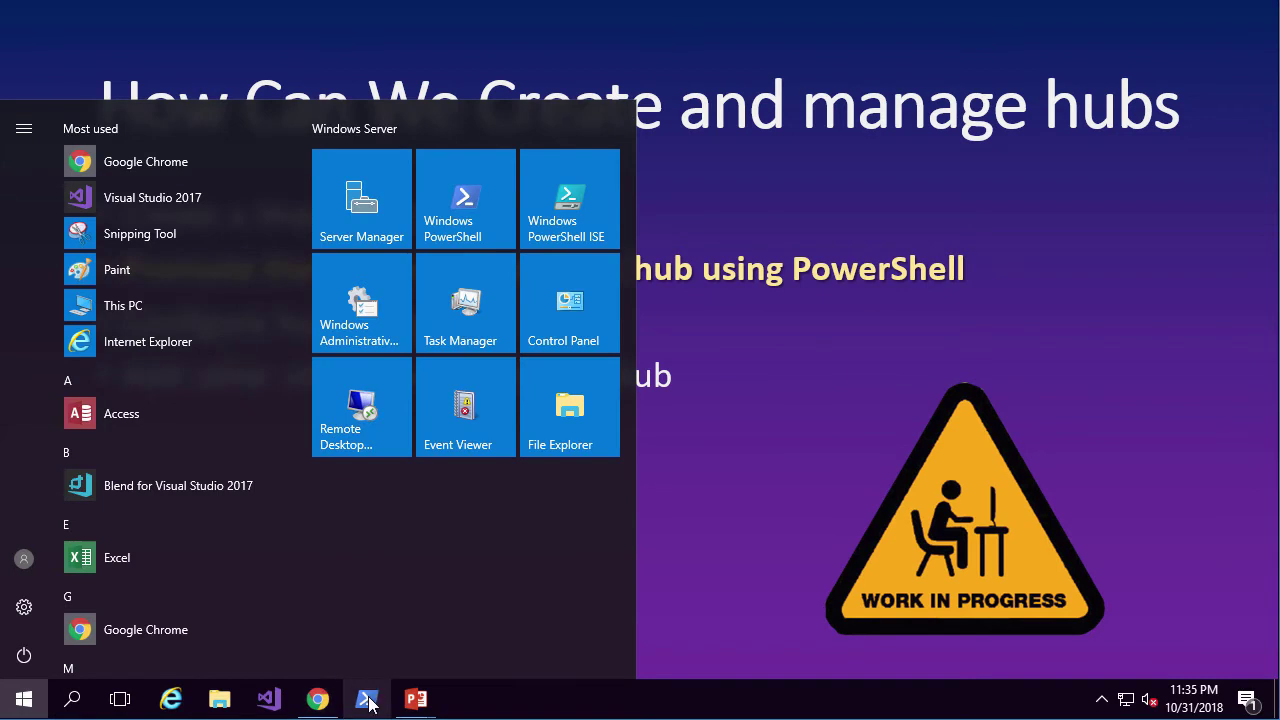
right_click(369, 703)
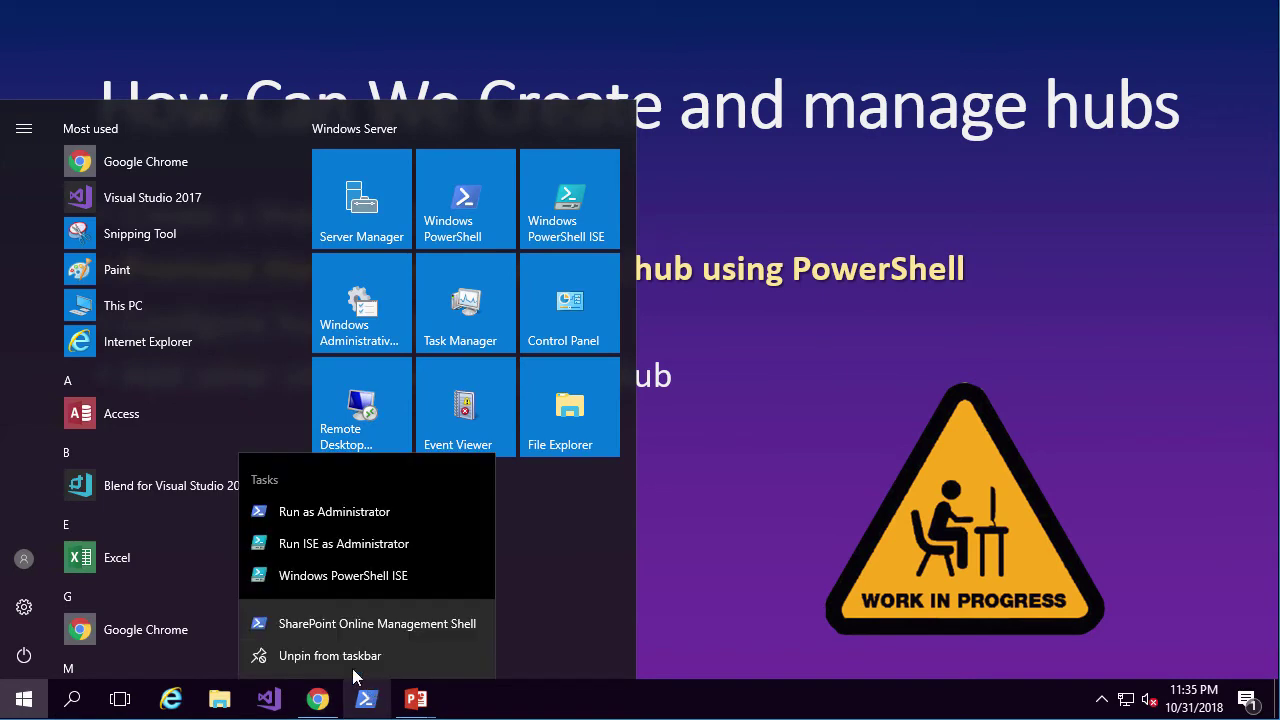
right_click(385, 629)
click(450, 531)
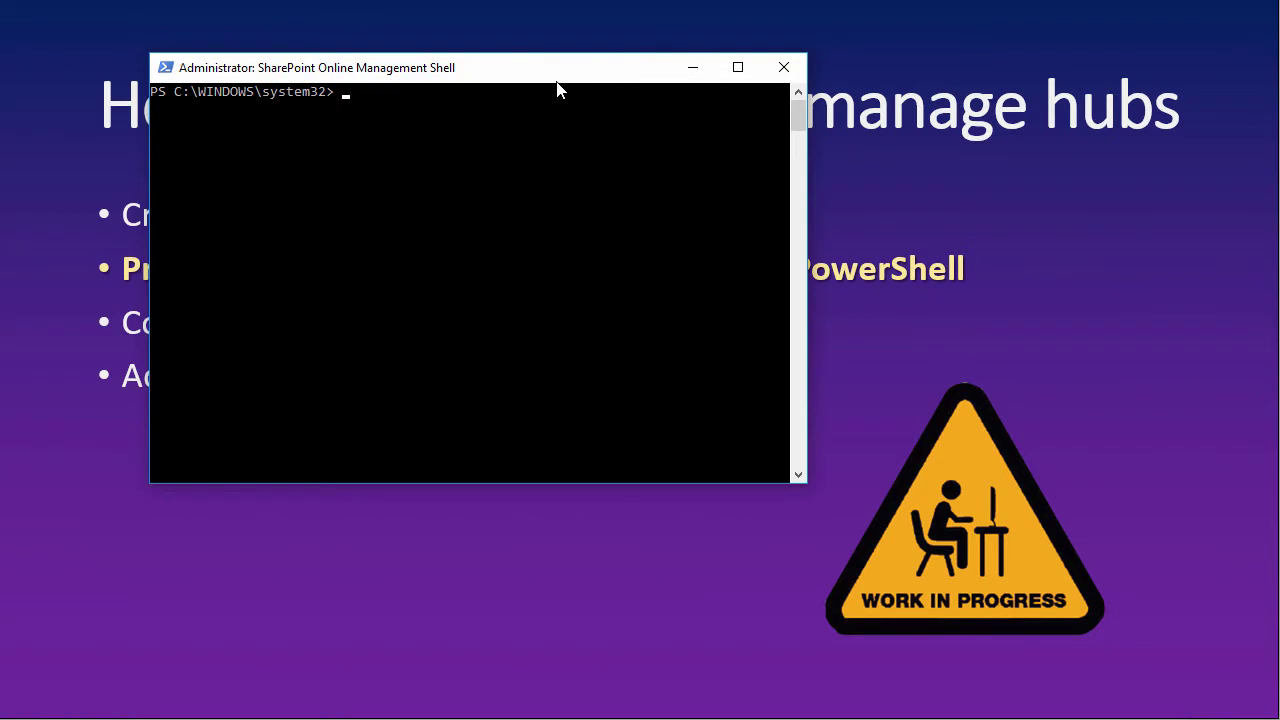
Run Connect-SPOService against the missingadvice-admin.sharepoint.com URL and sign in with the admin account and password.
text(connect-spos)
key(Tab)
text(-)
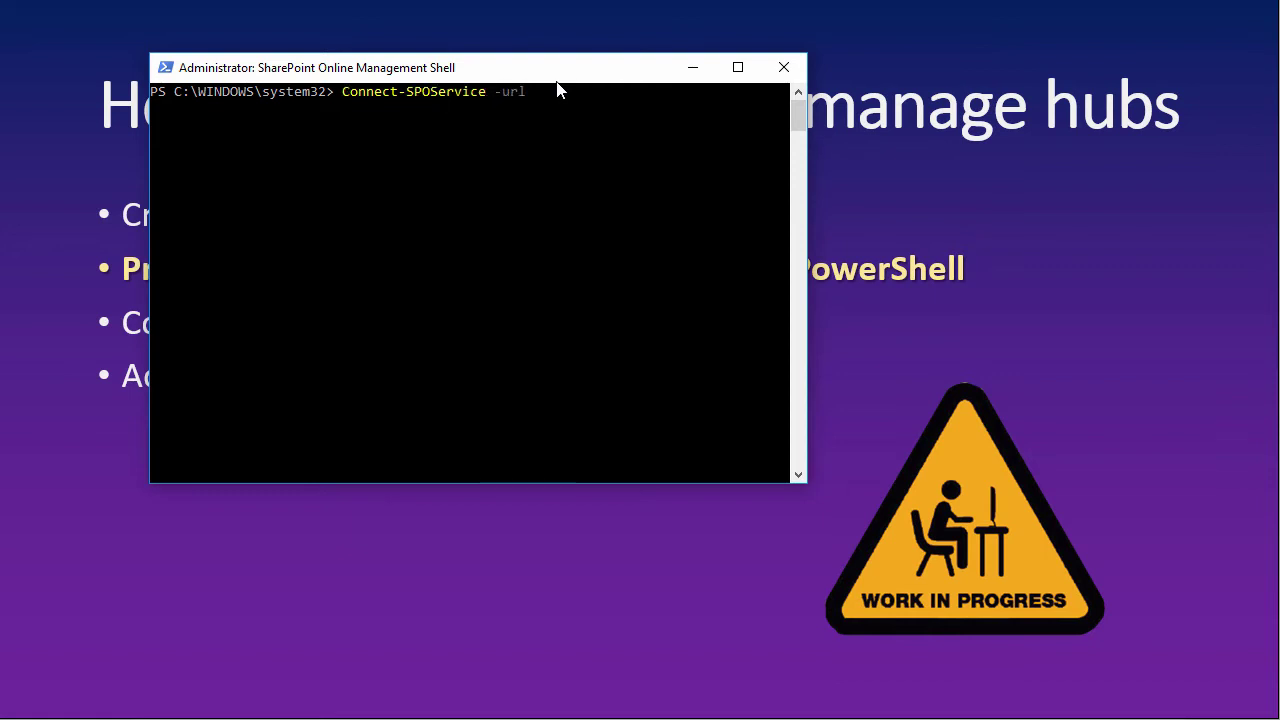
text(url http://missingadvice)
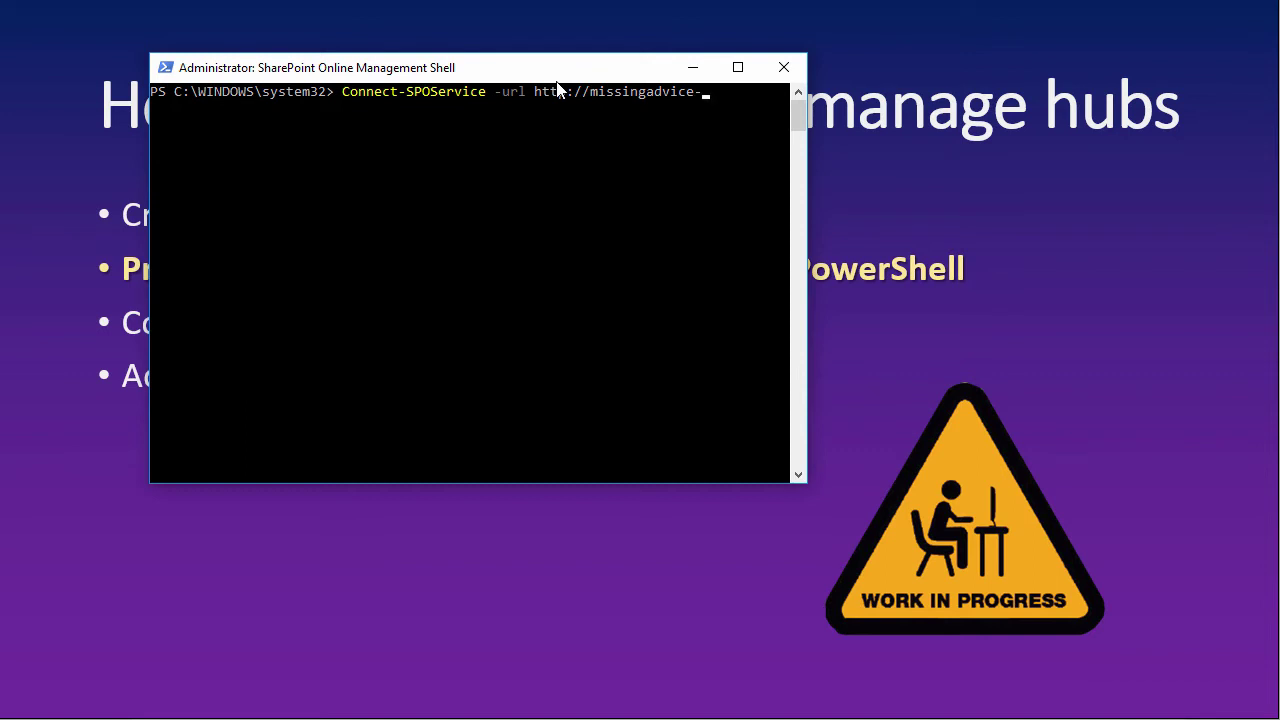
text(-admin.sharepoint.com)
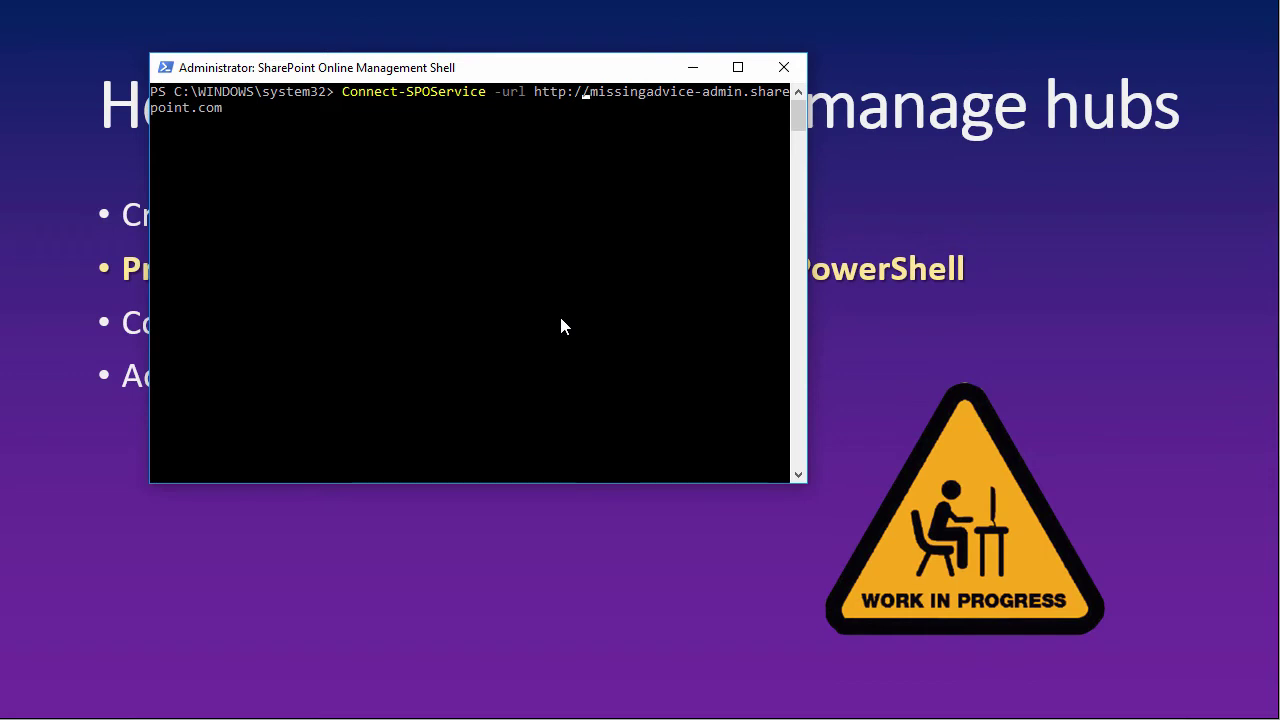
text(s)
key(Return)
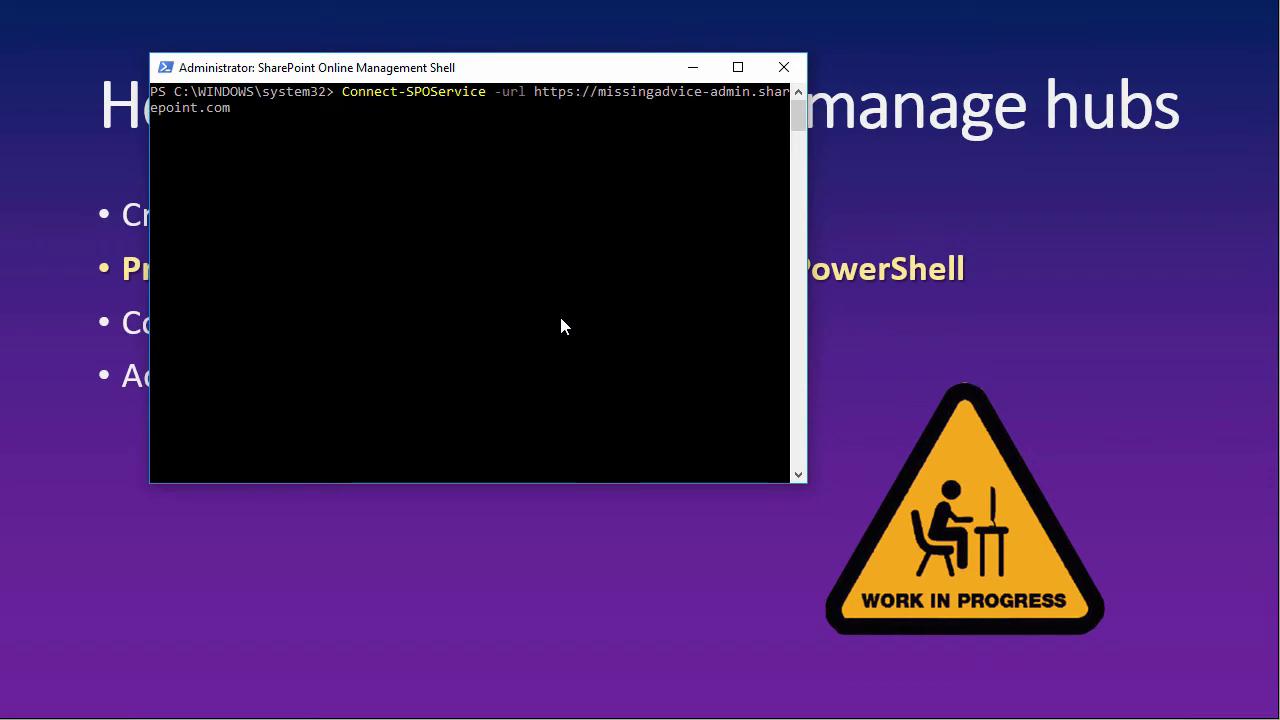
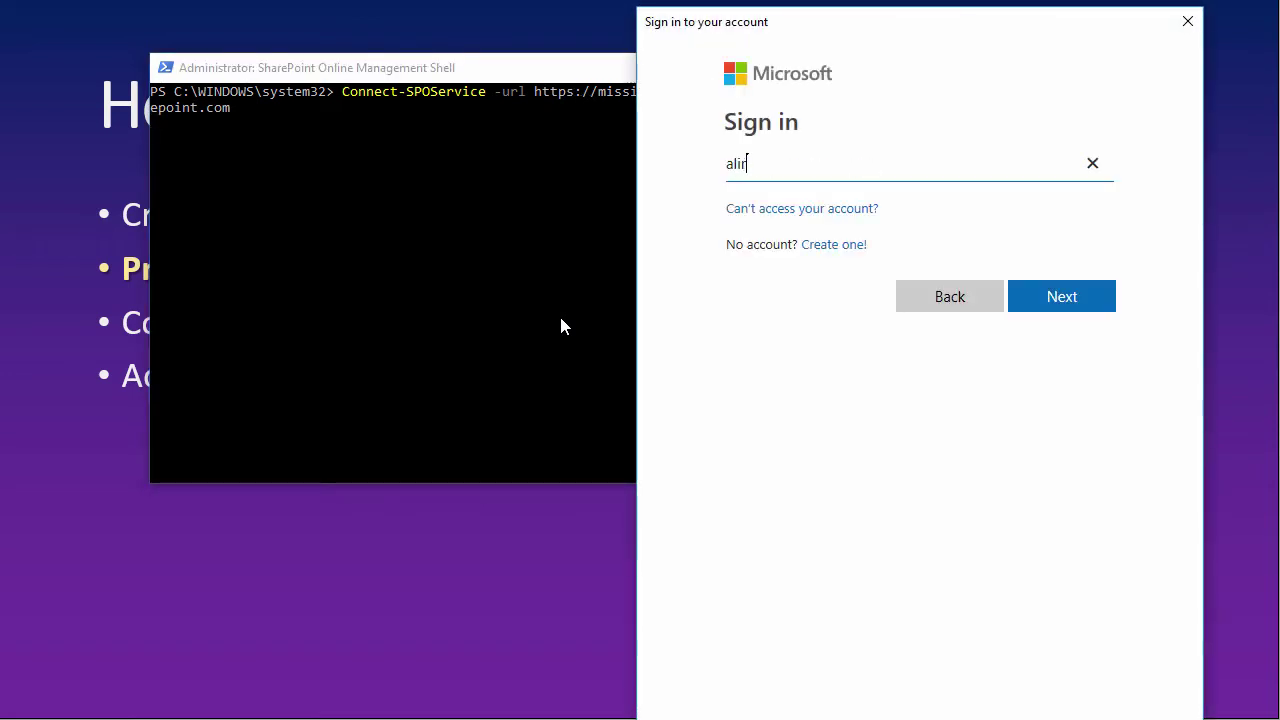
key(Return)
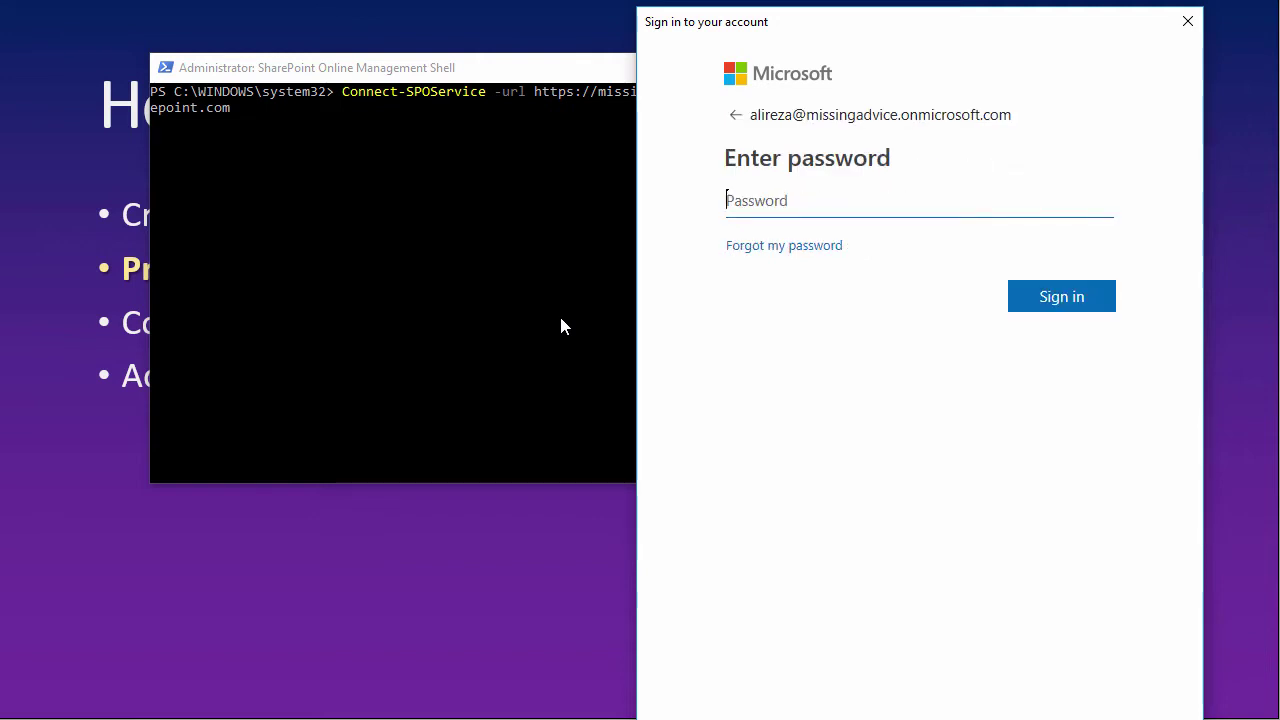
text(•••••••••)
key(Return)
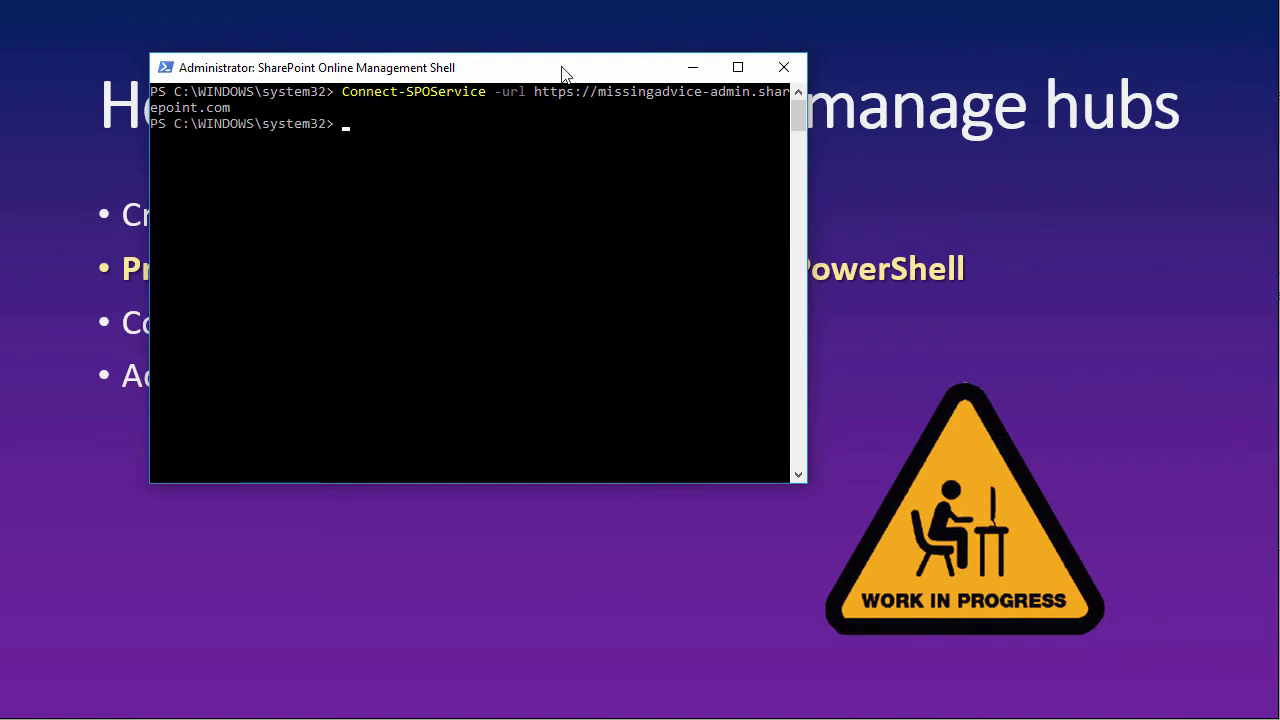
text(register-spo)
key(Tab)
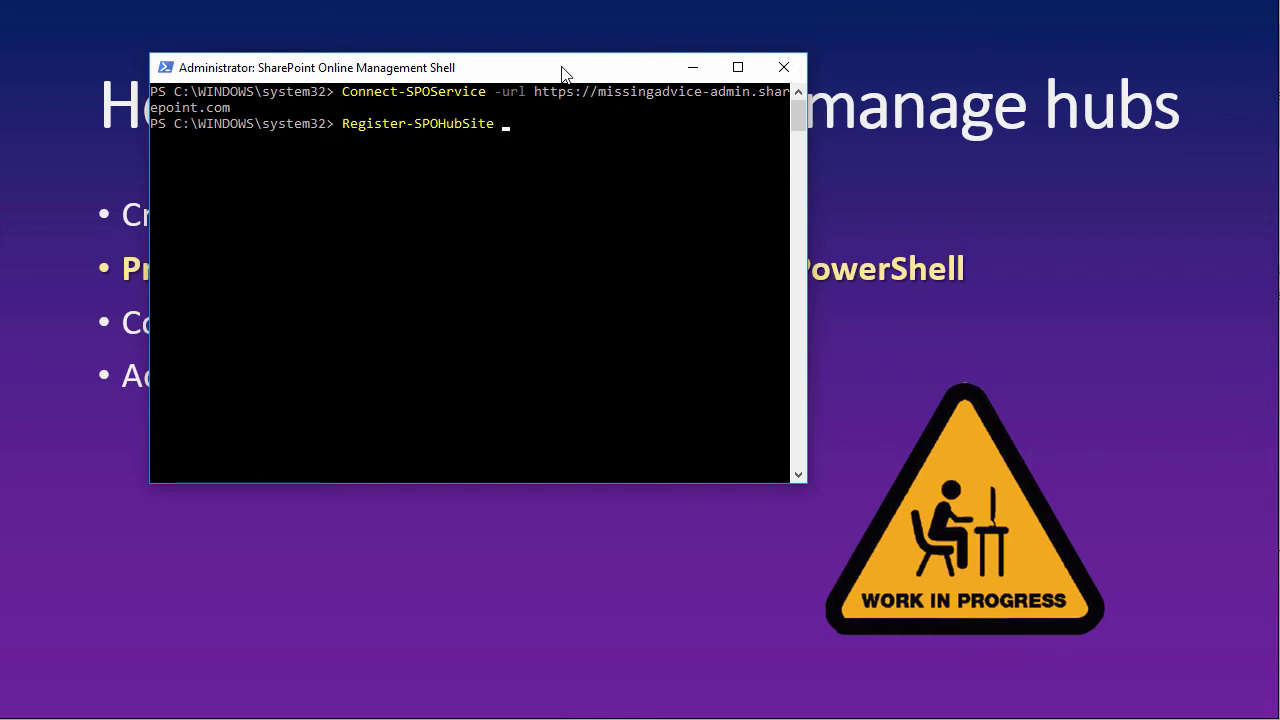
text(-sit)
key(Tab)
text(https://missinga)
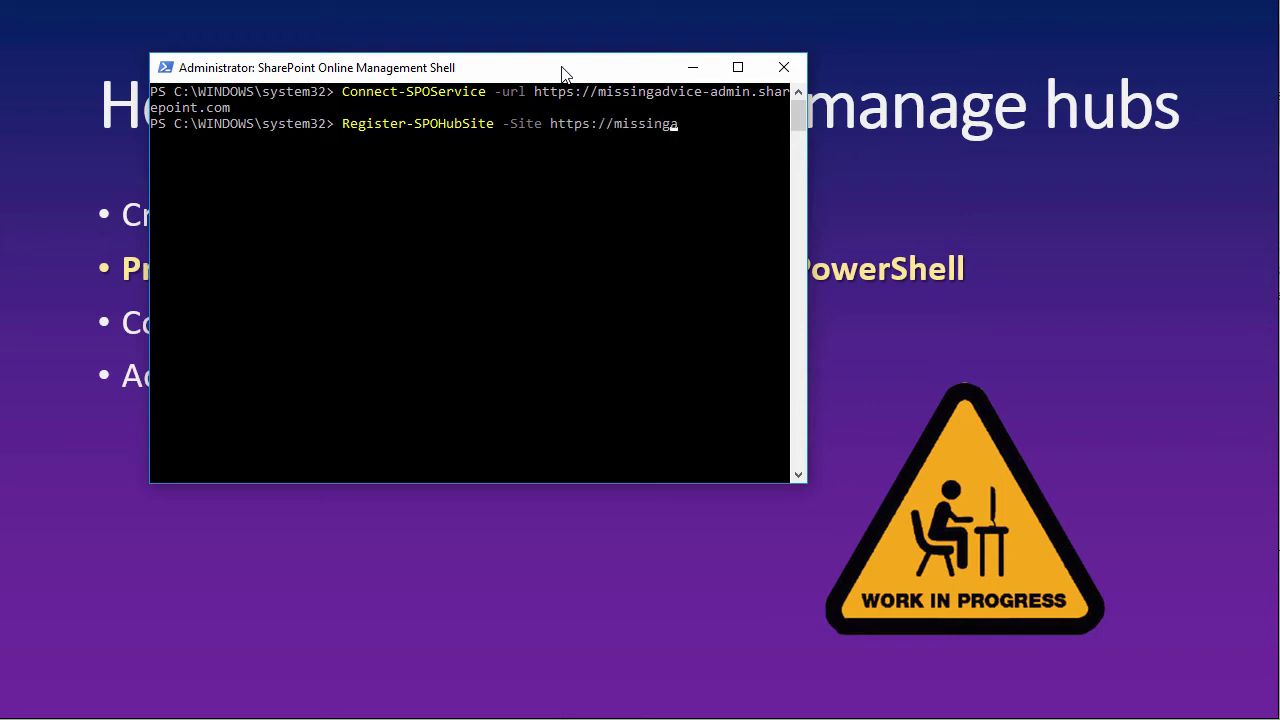
text(dvice.sharepoint.com)
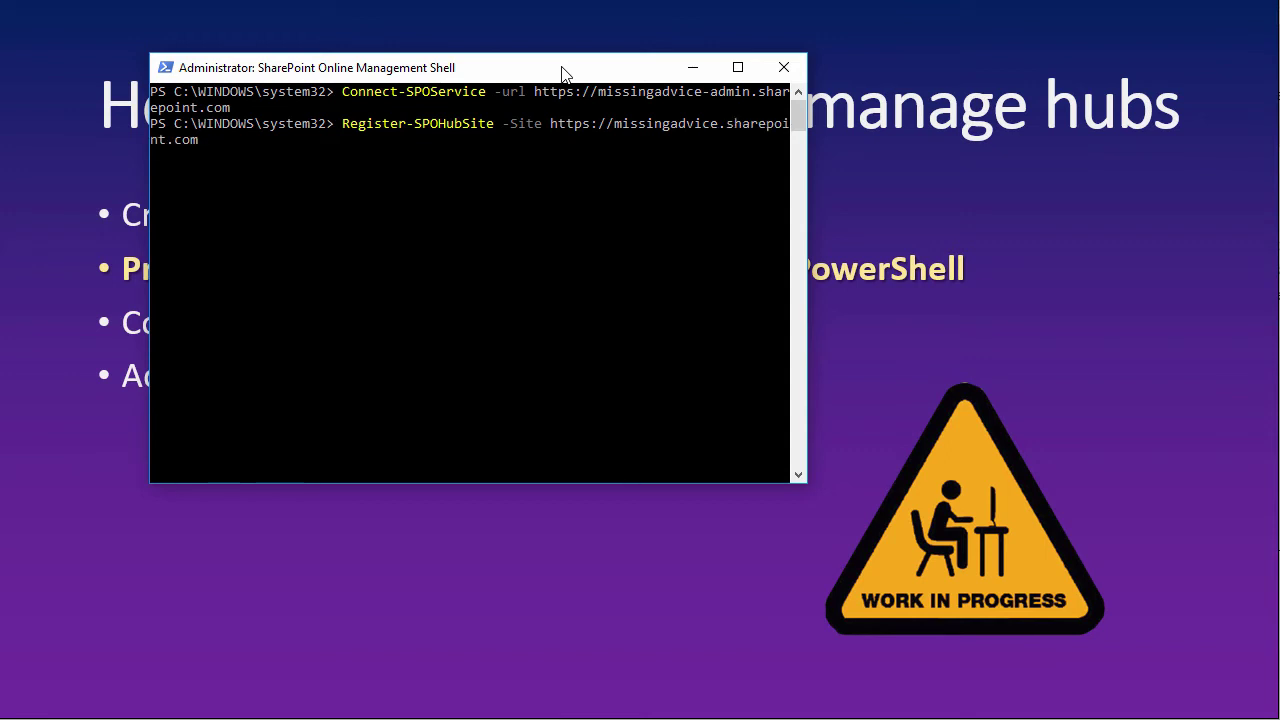
text(/sites/hub101)
key(Return)
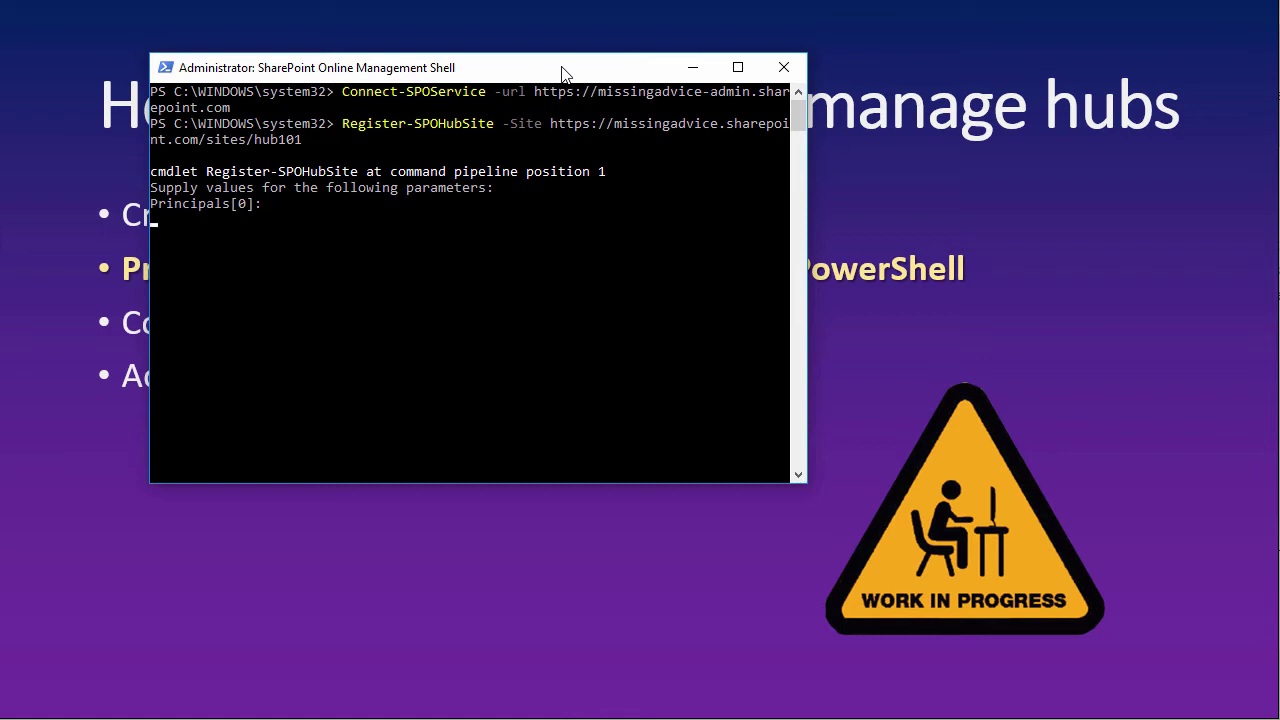
key(Return)
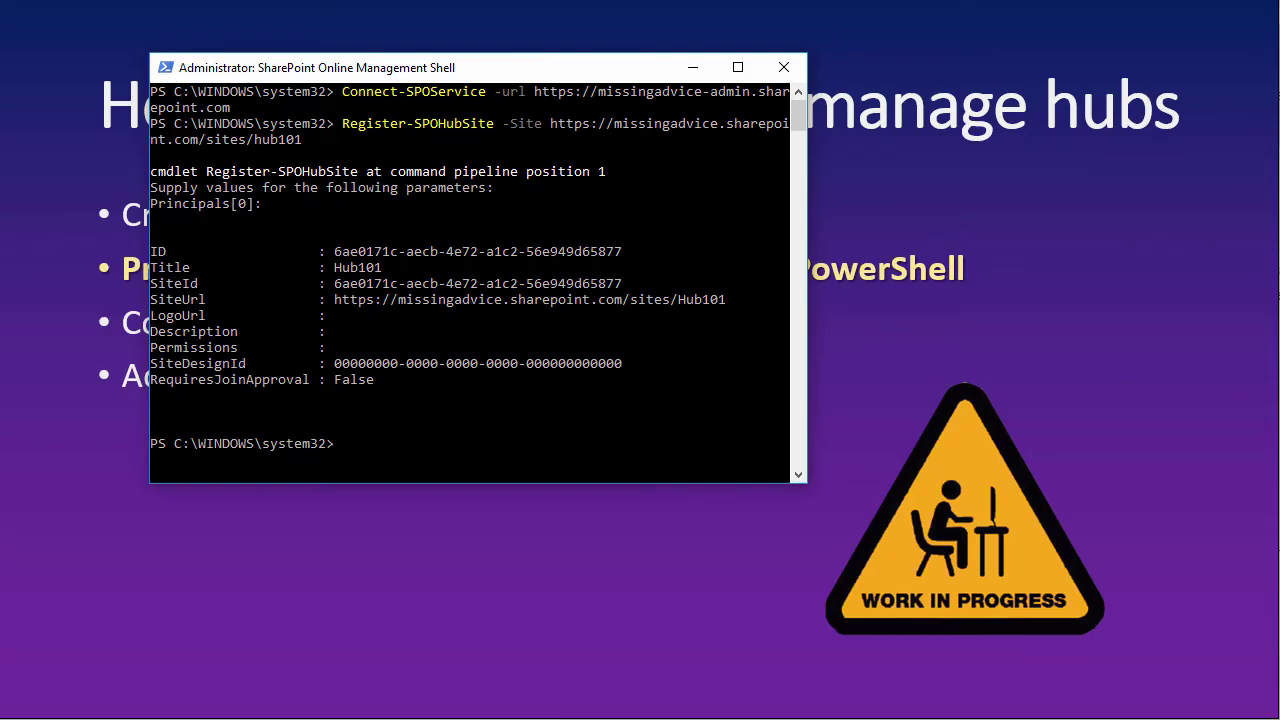
key(alt+Tab)
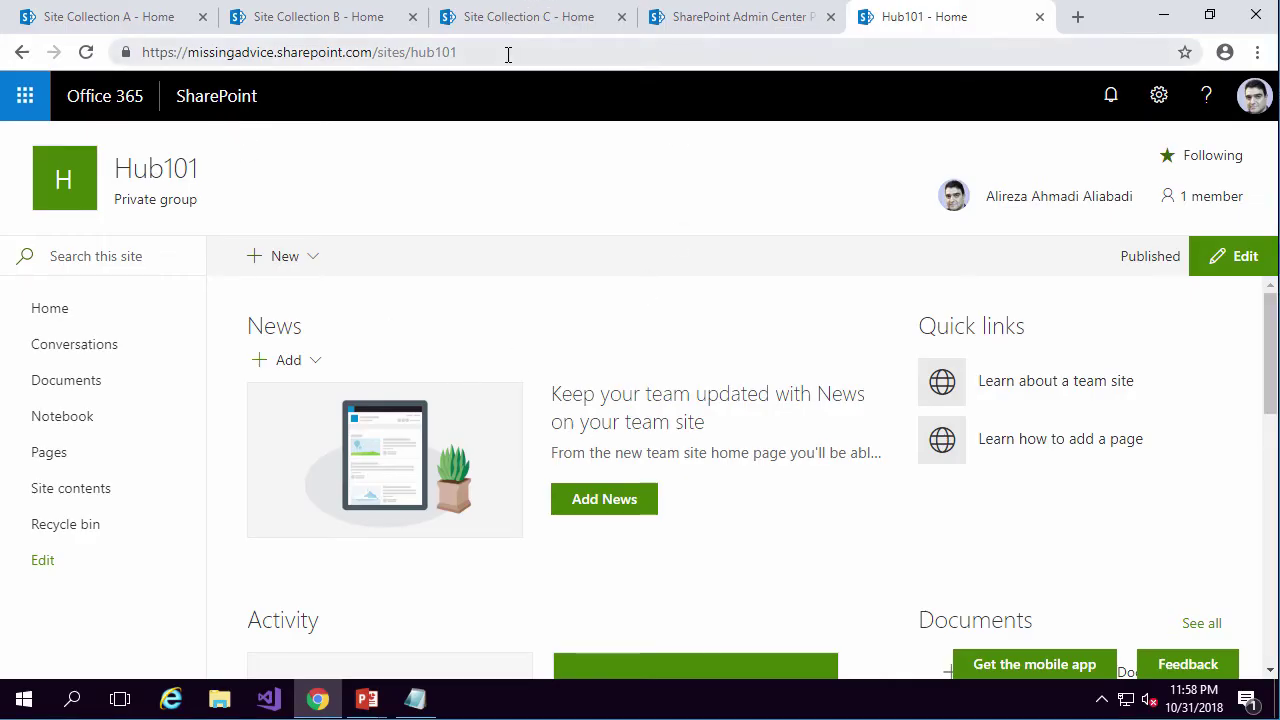
Reload the Hub101 page so the hub bar appears, and bring up the settings menu.
click(508, 52)
key(Return)
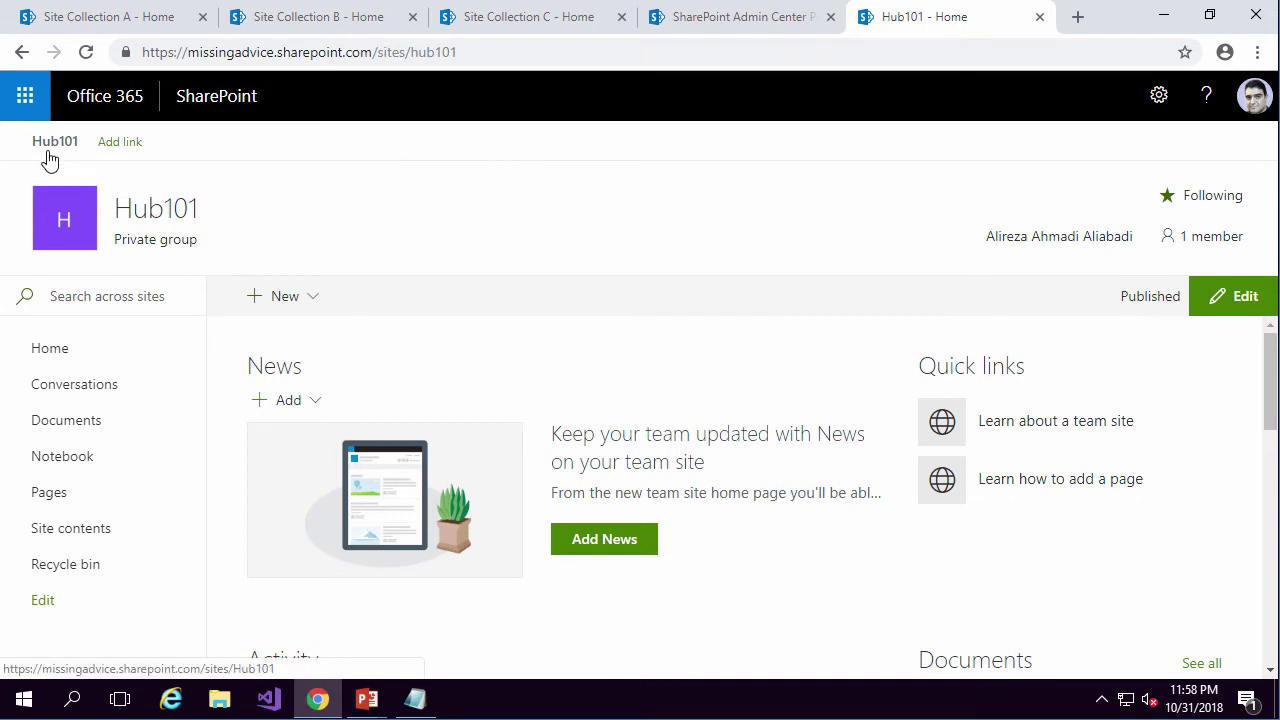
click(1158, 98)
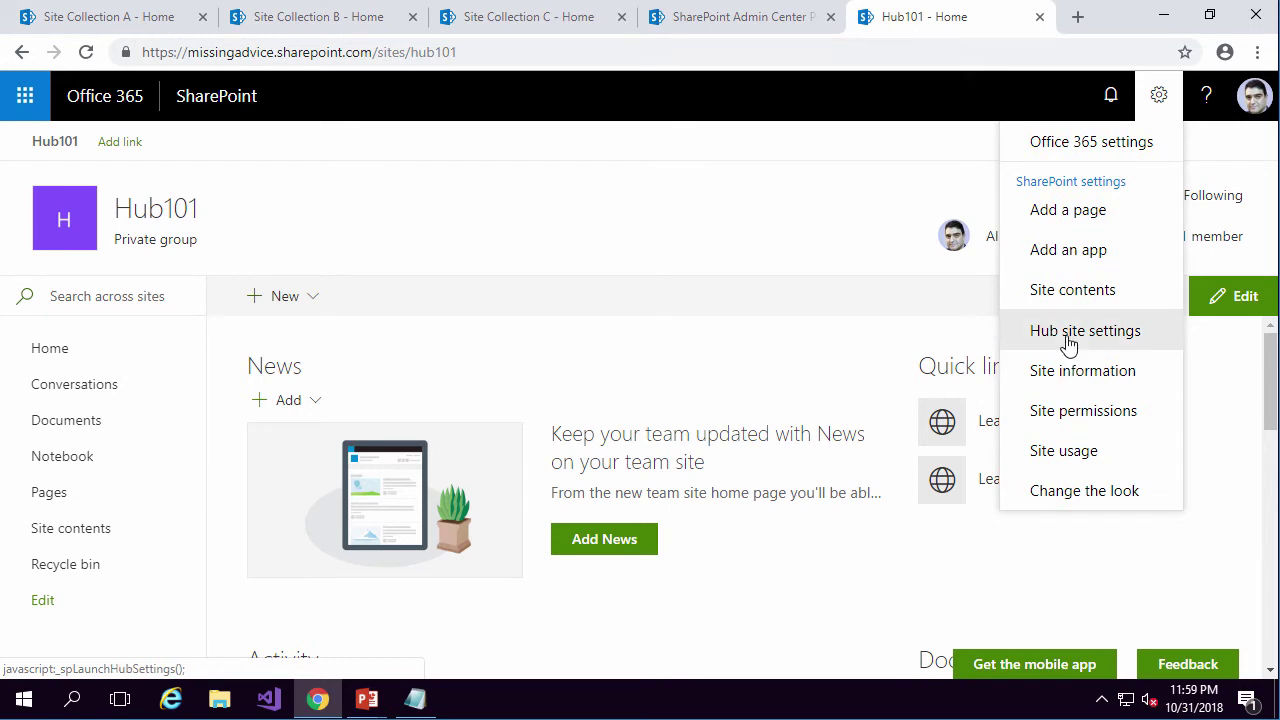
In Hub site settings, change the navigation name from 'Hub101' to 'Hub 101' and save.
click(1068, 343)
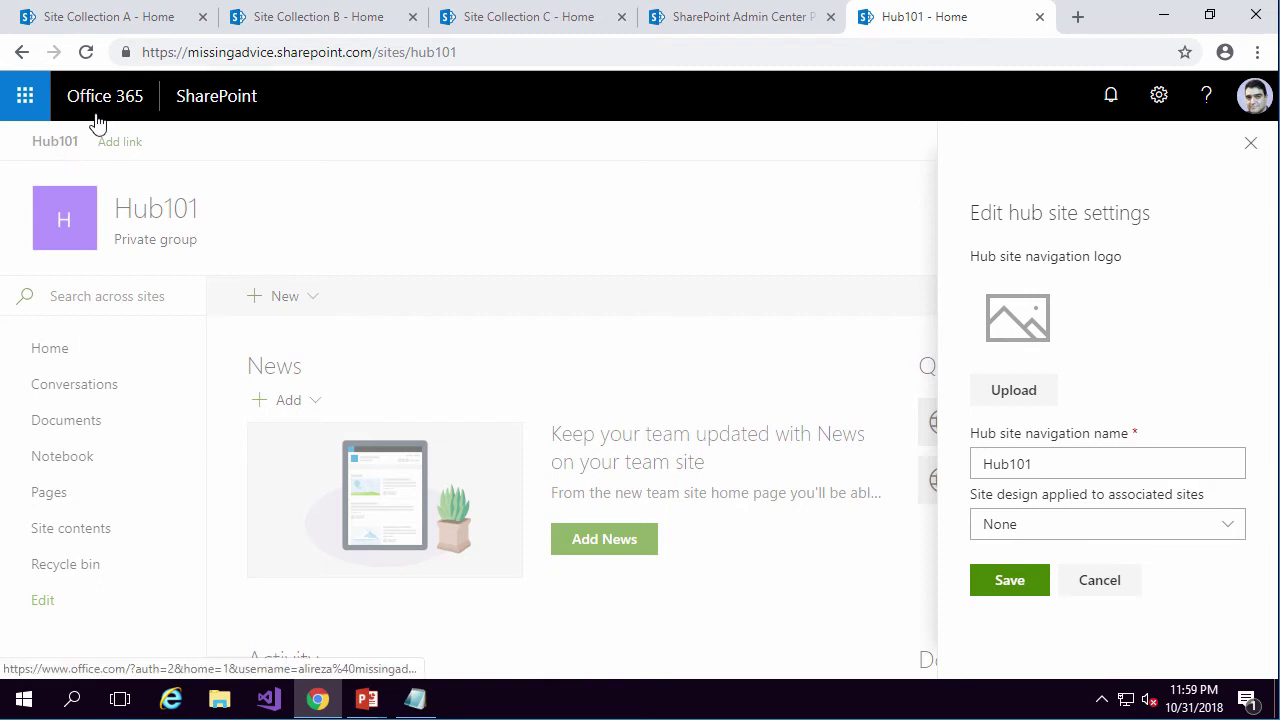
click(1053, 463)
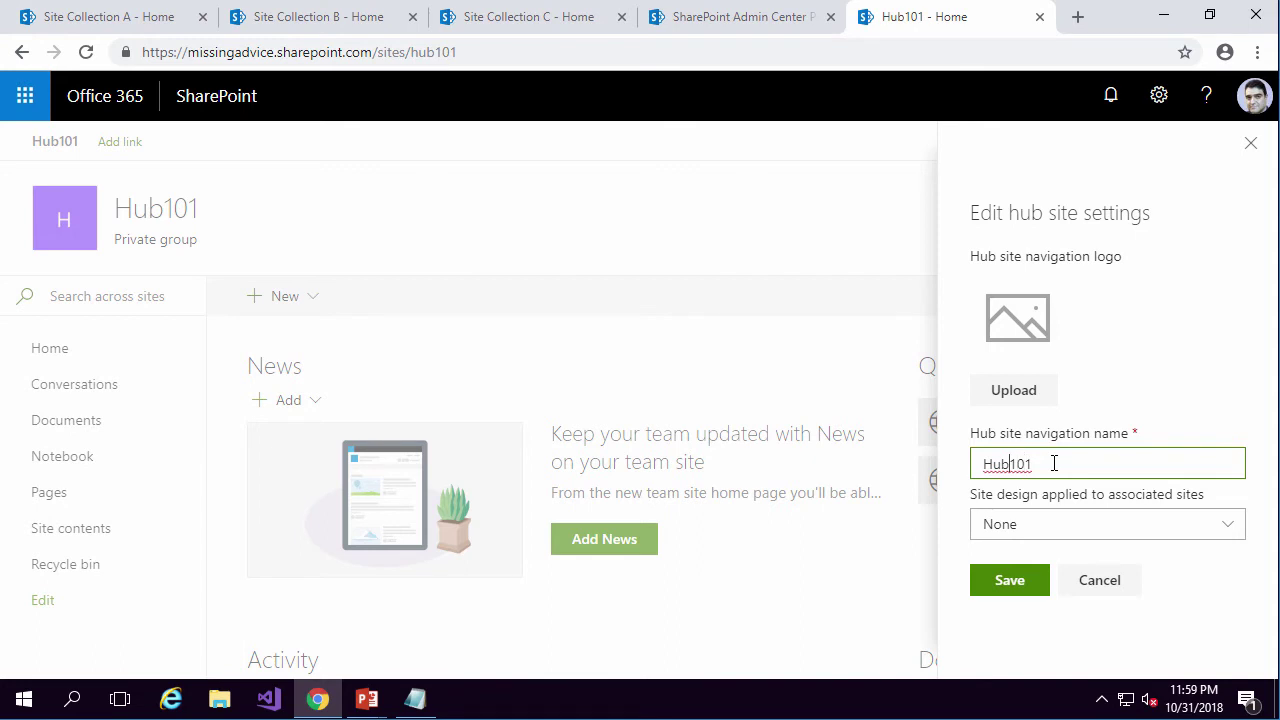
key(Left)
key(Left)
key(Left)
click(1012, 582)
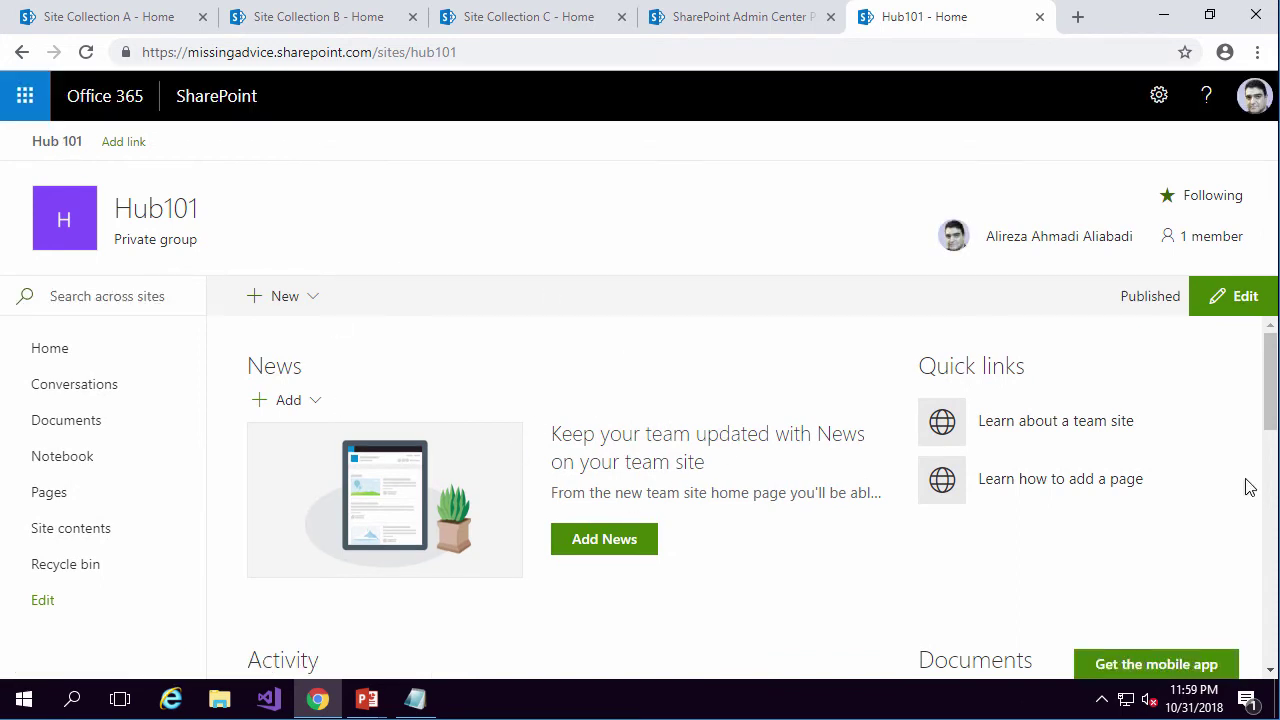
Advance the slideshow to the Configure hub navigation bullet, then return to Chrome.
mouse_move(367, 699)
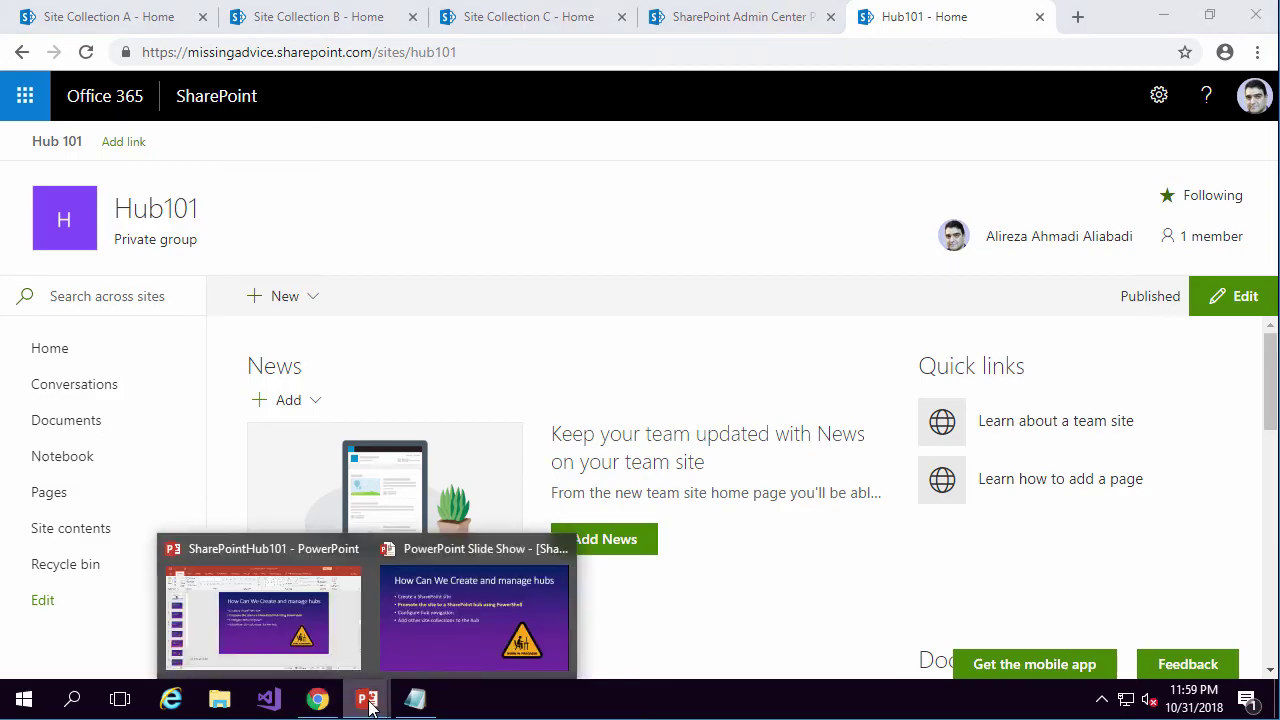
click(468, 620)
key(Right)
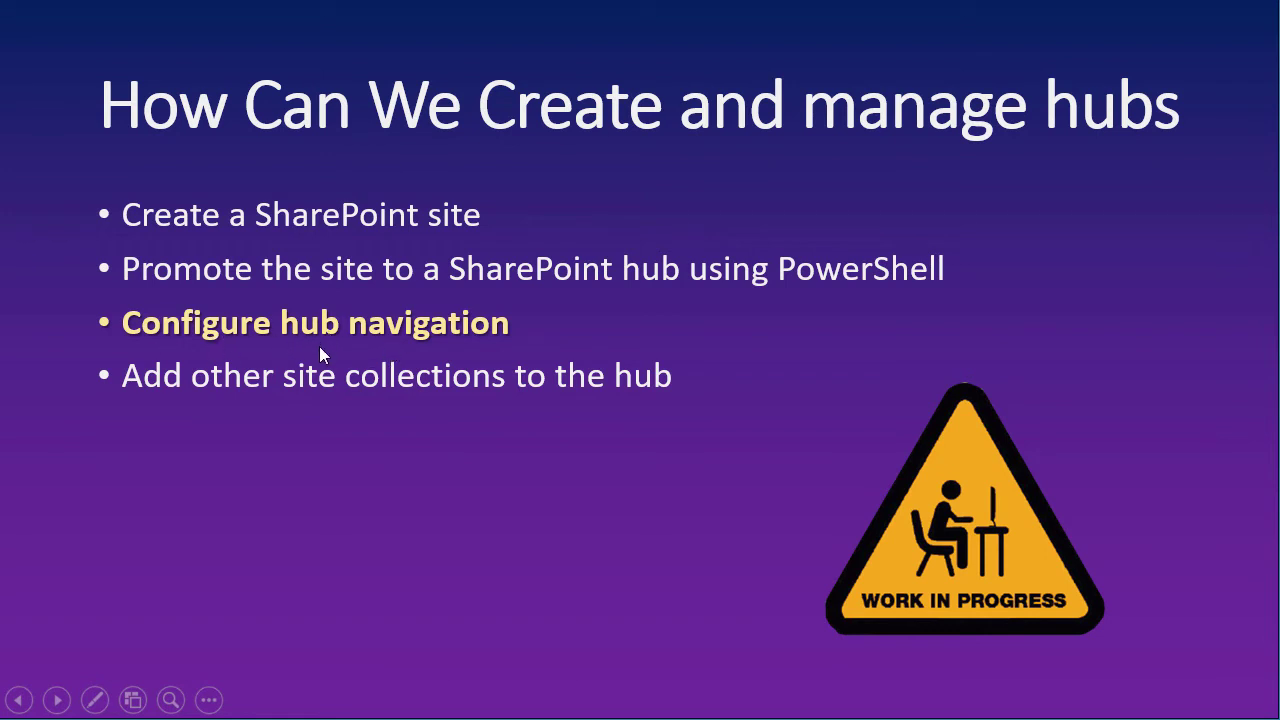
key(alt+Tab)
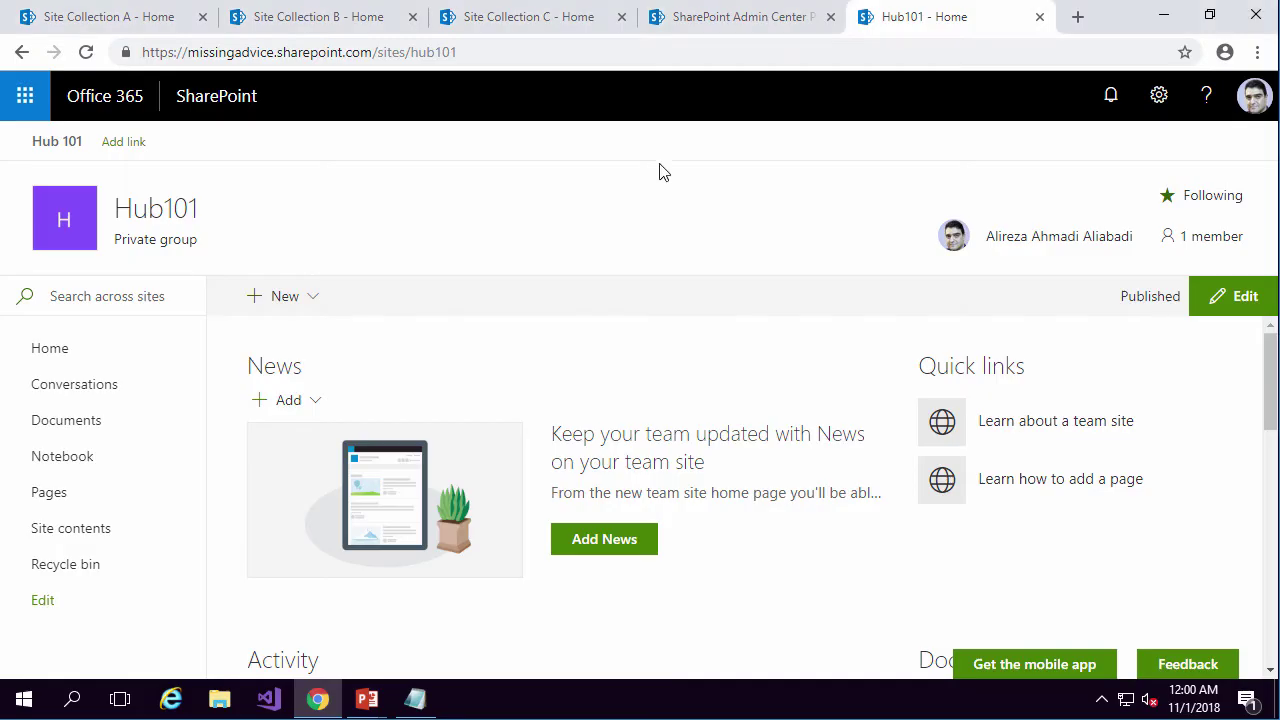
Copy Site Collection A's URL after checking the A, B and C tabs, then begin adding a Hub101 link.
click(117, 28)
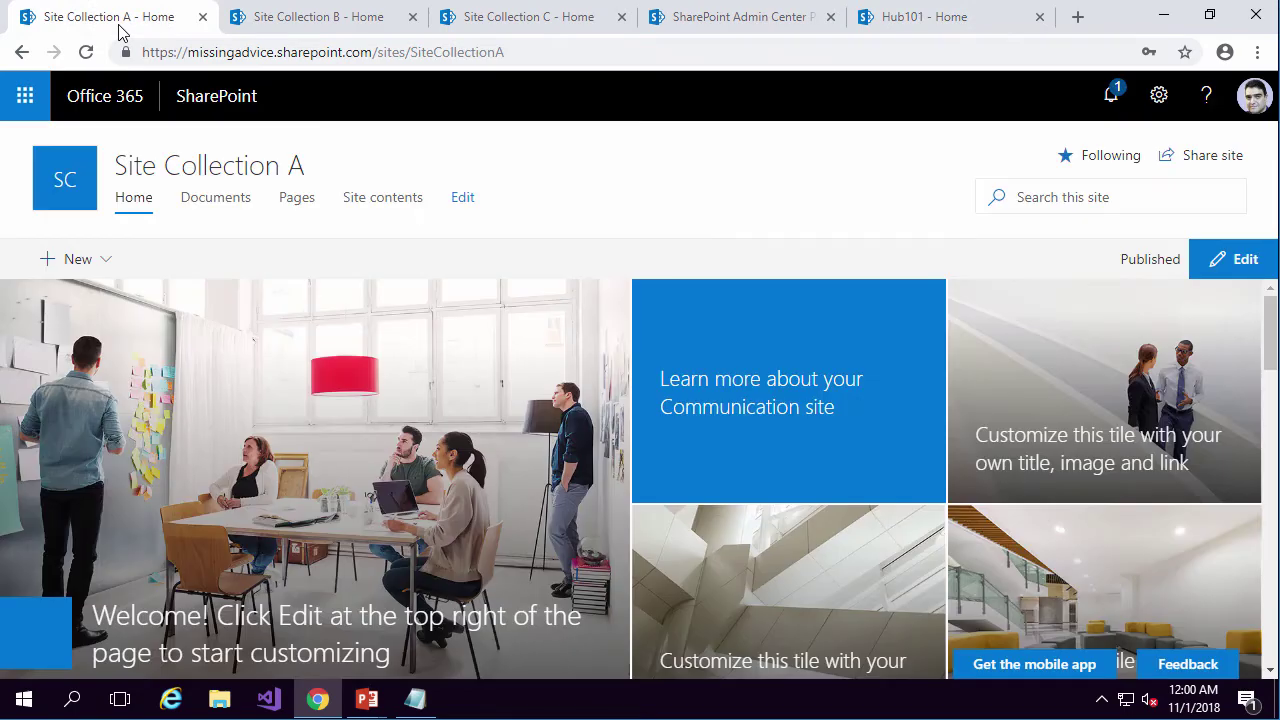
click(432, 52)
key(ctrl+c)
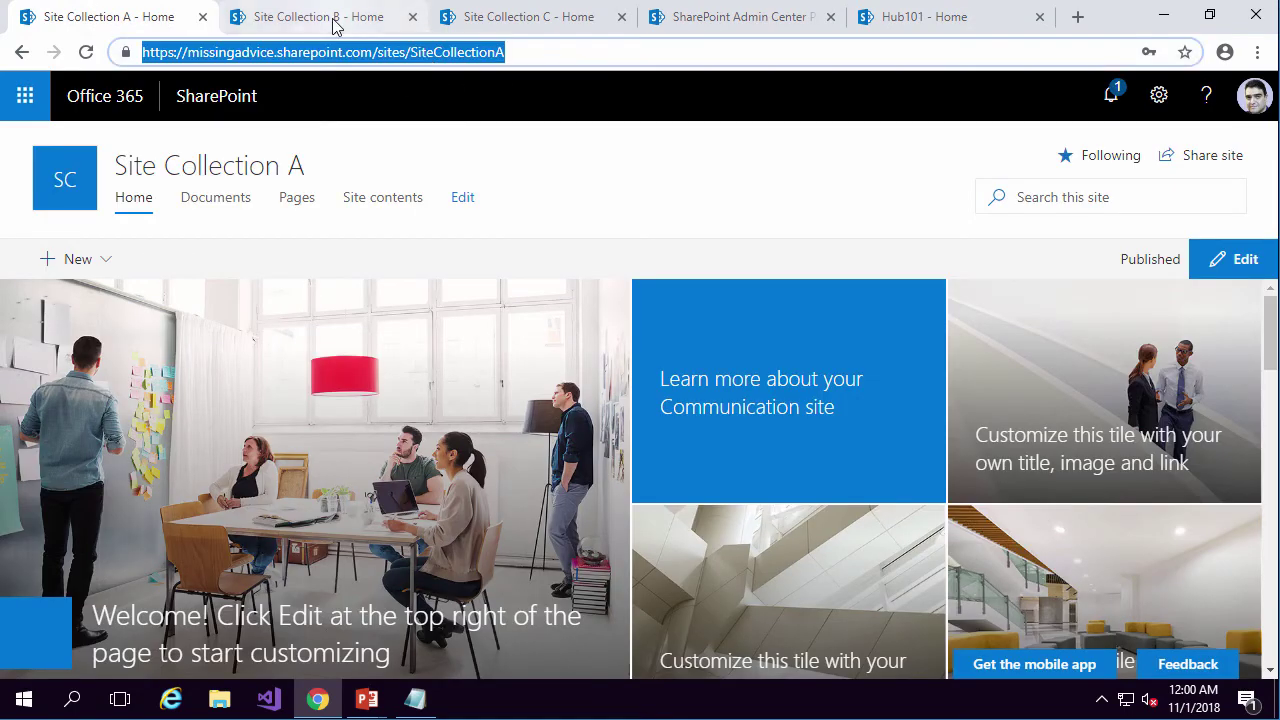
click(334, 24)
click(511, 24)
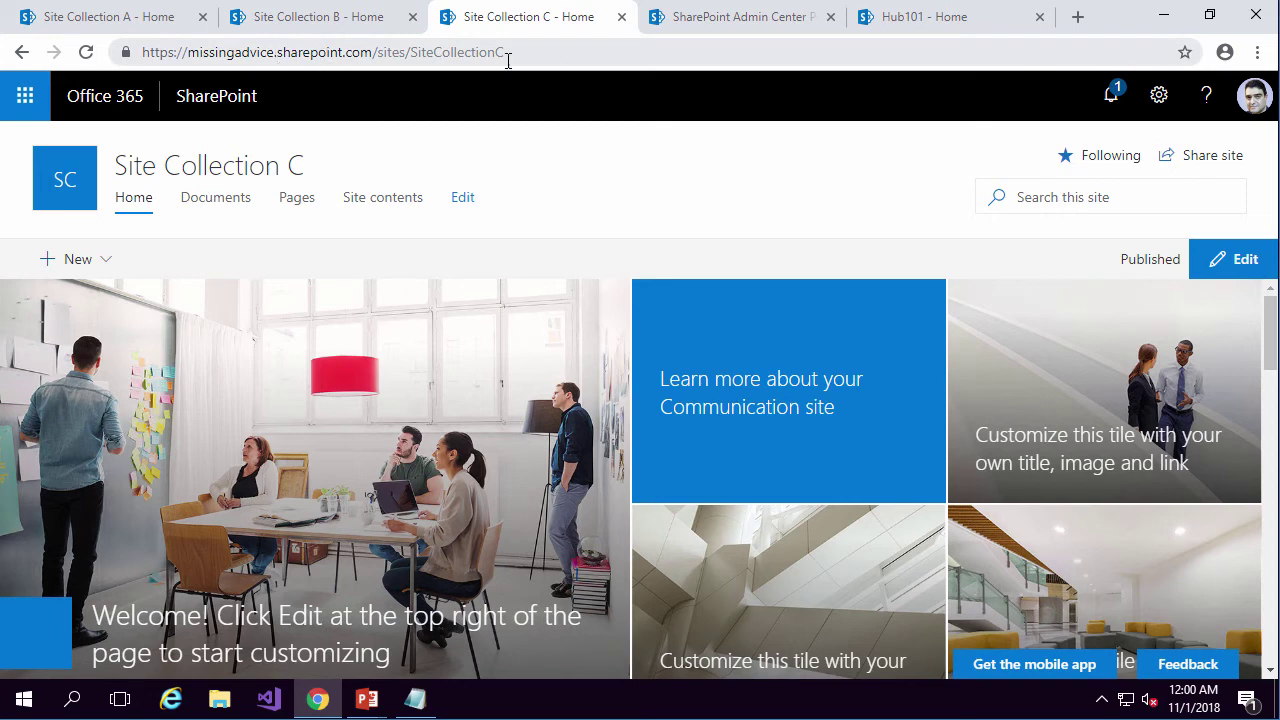
click(129, 24)
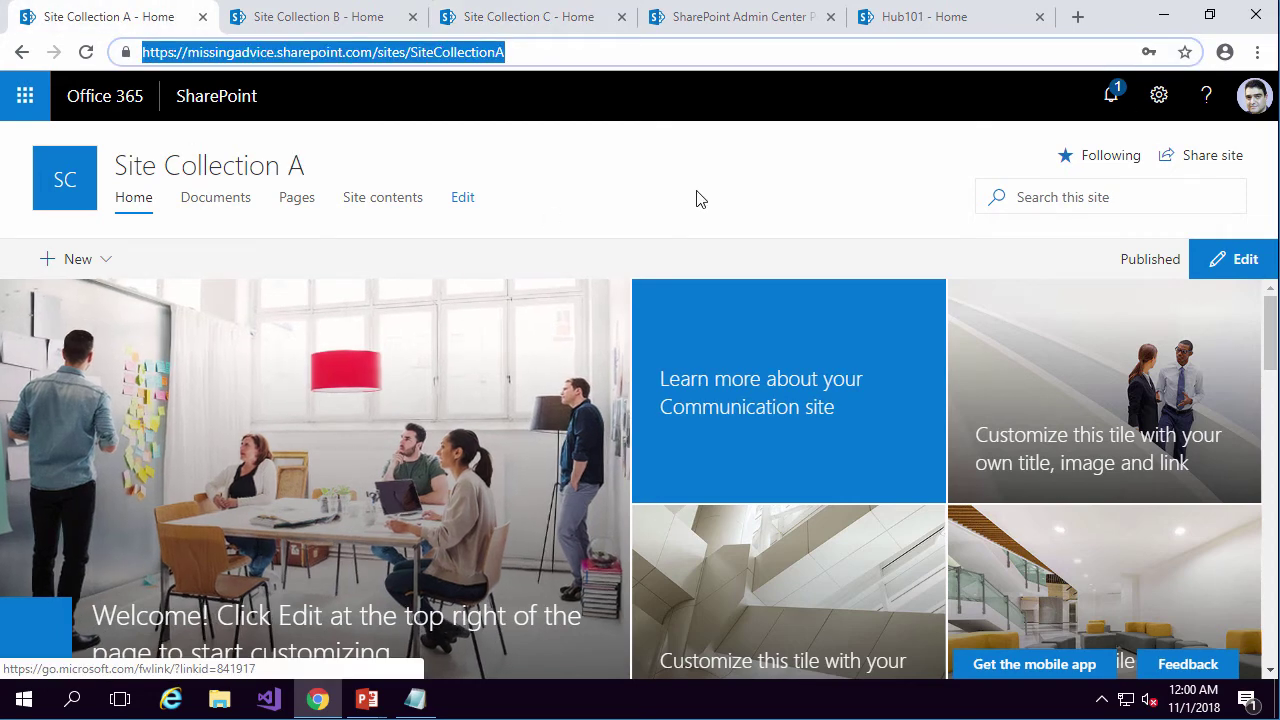
click(892, 20)
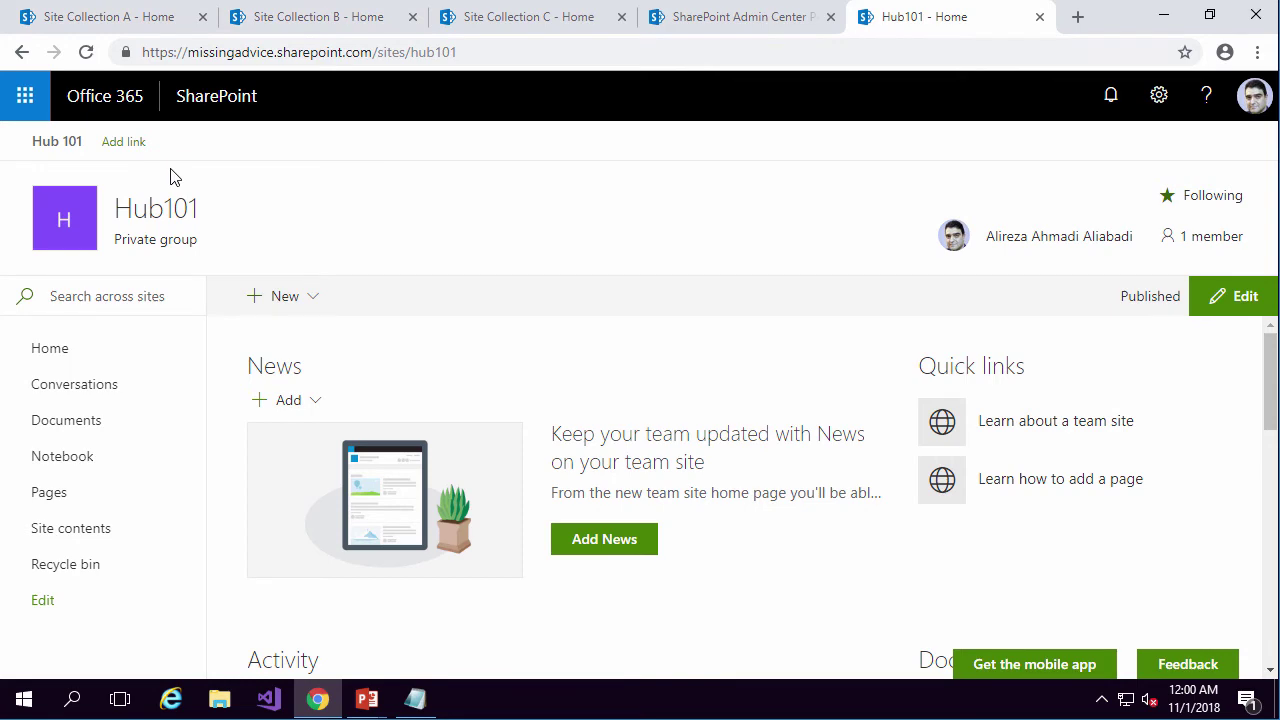
click(100, 18)
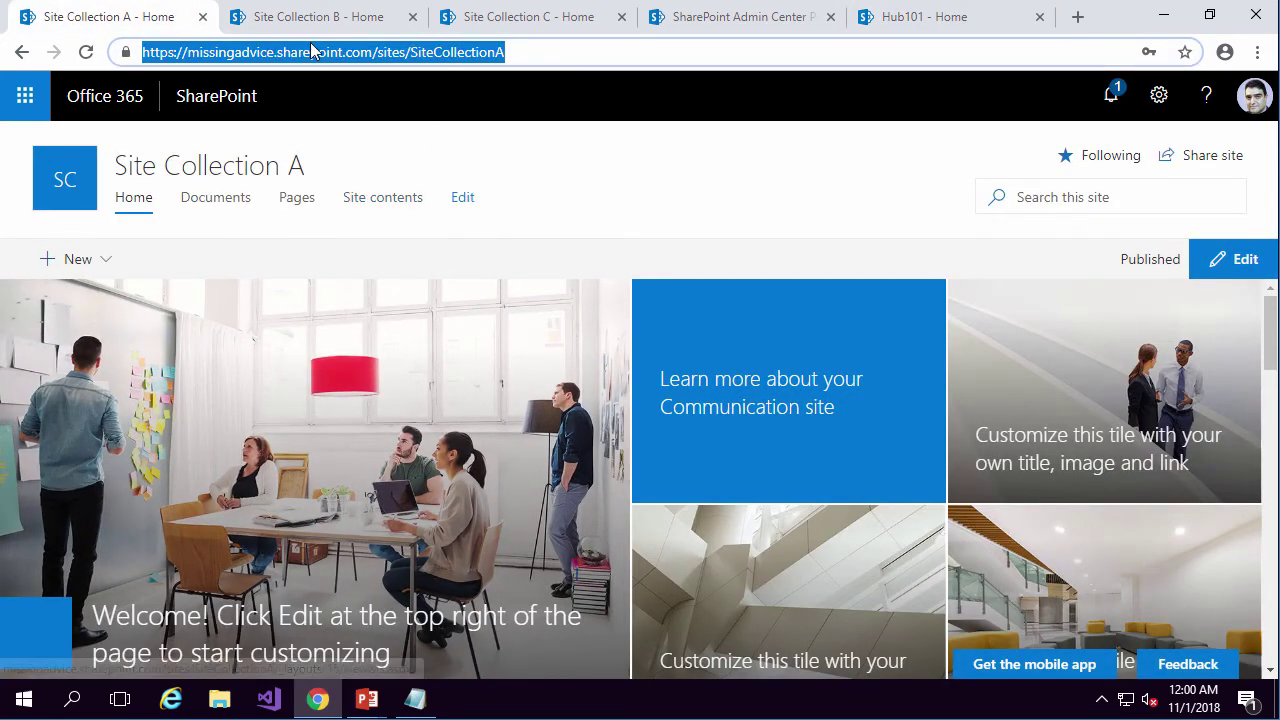
click(904, 28)
click(123, 142)
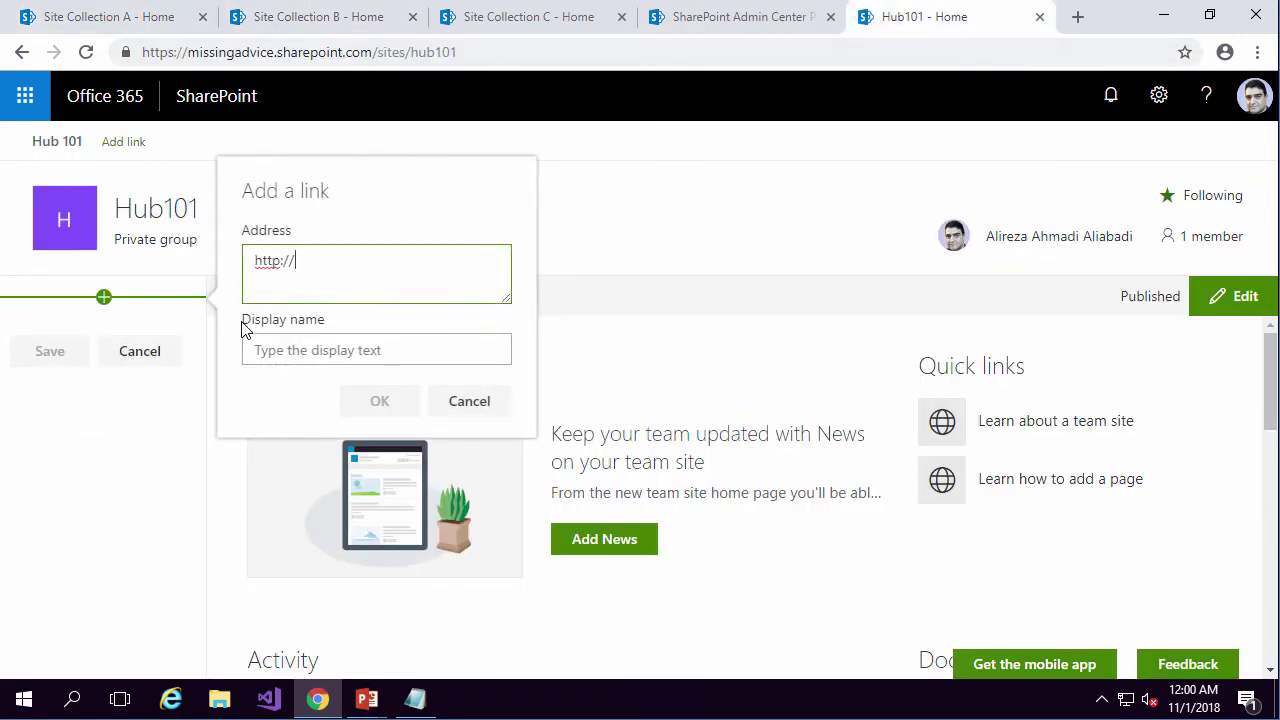
Add a 'Site collection A' link to the pasted SiteCollectionA URL and save the hub navigation.
key(ctrl+a)
key(BackSpace)
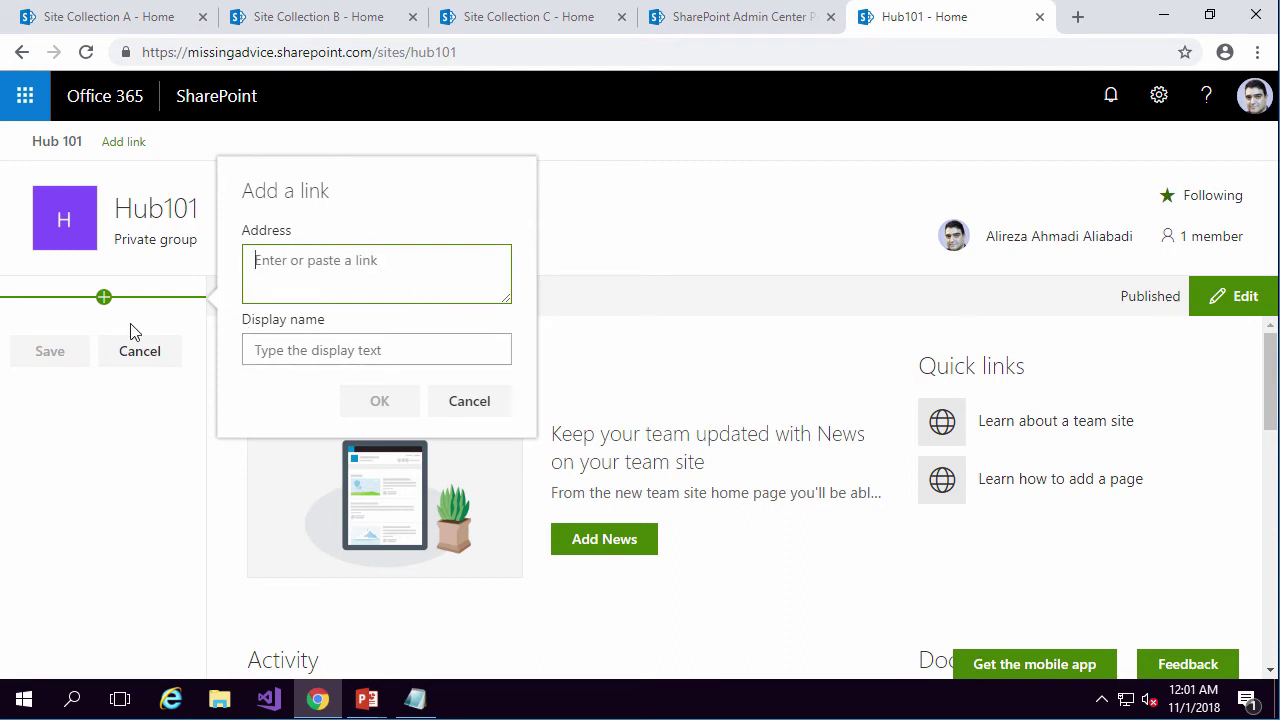
key(ctrl+v)
key(ctrl+f)
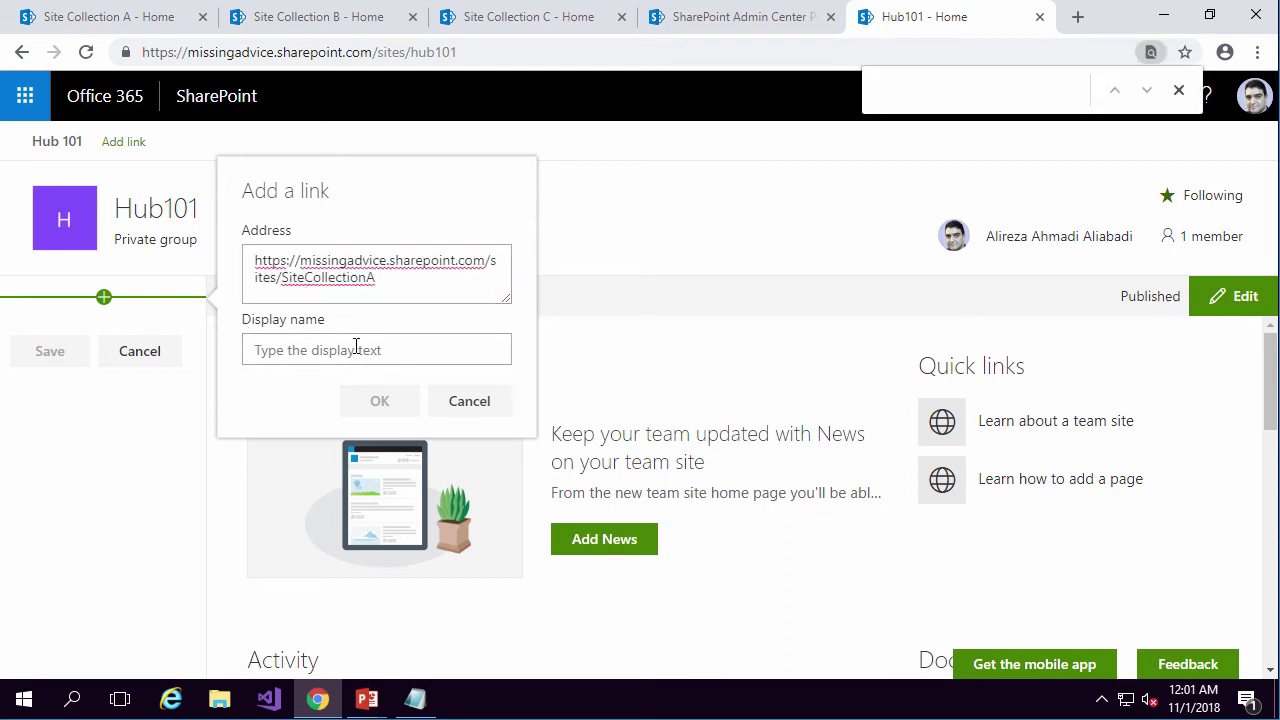
click(356, 348)
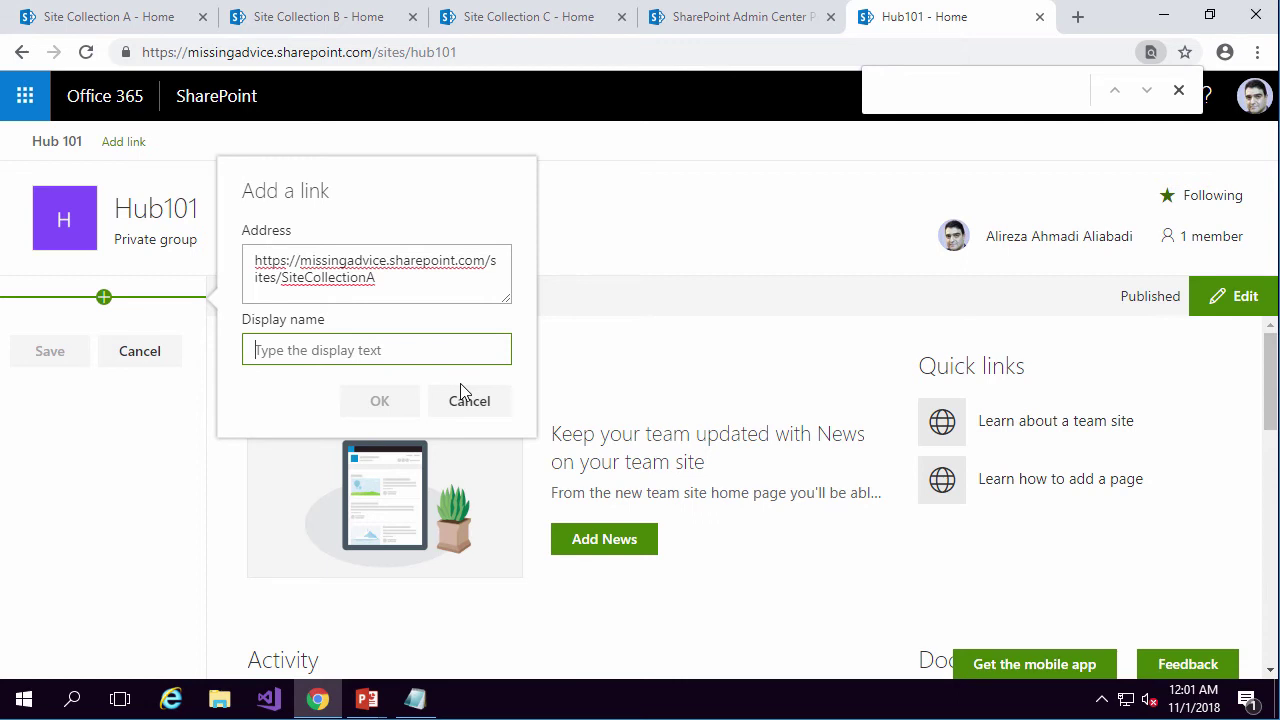
text(Site collection A)
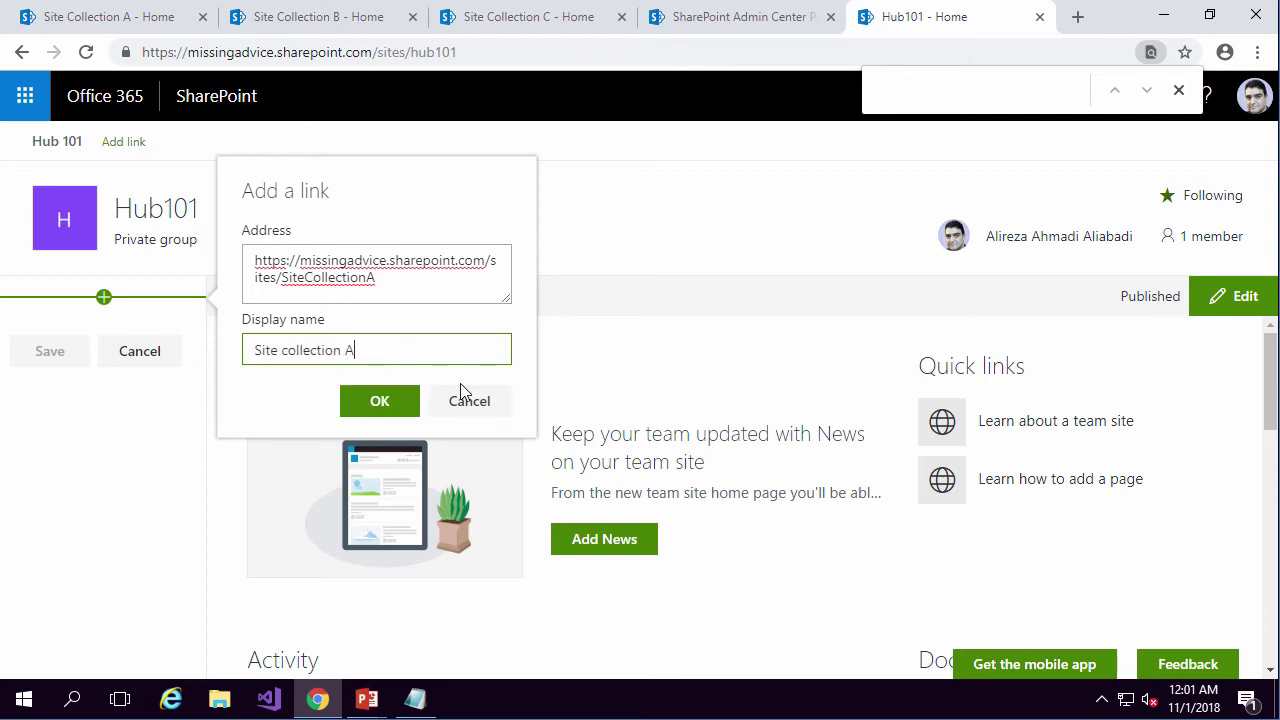
click(386, 403)
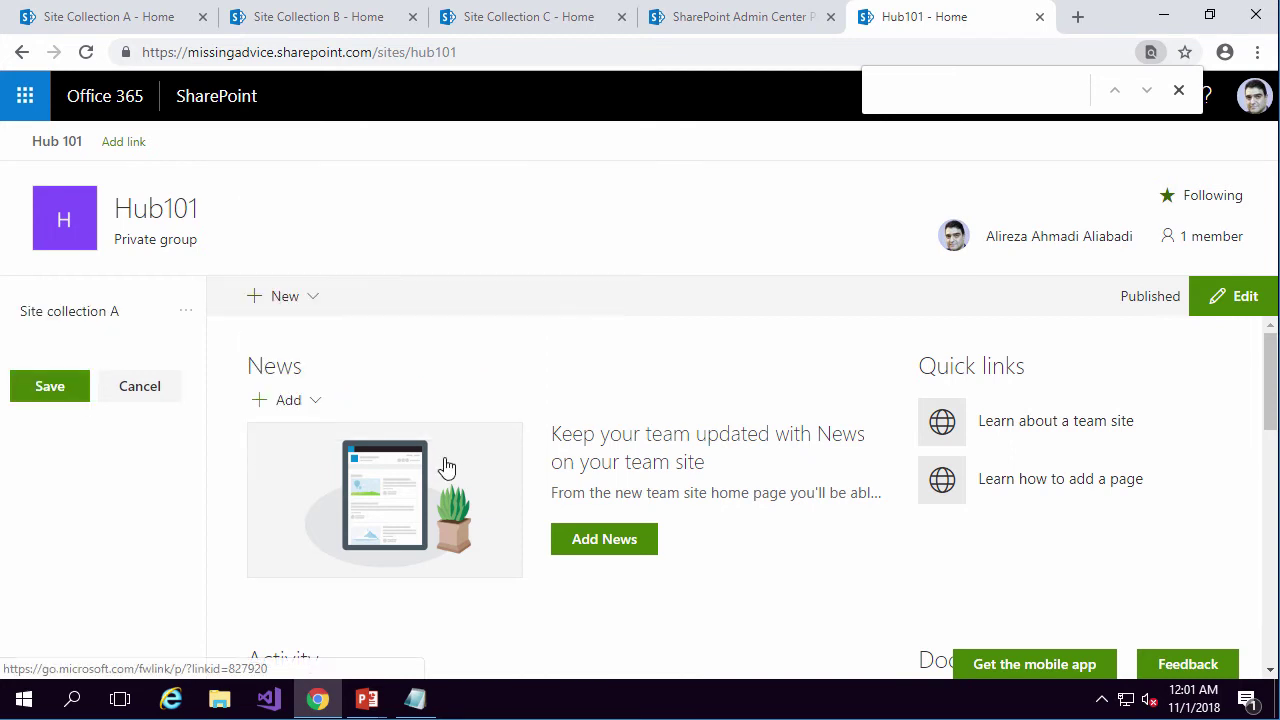
click(36, 389)
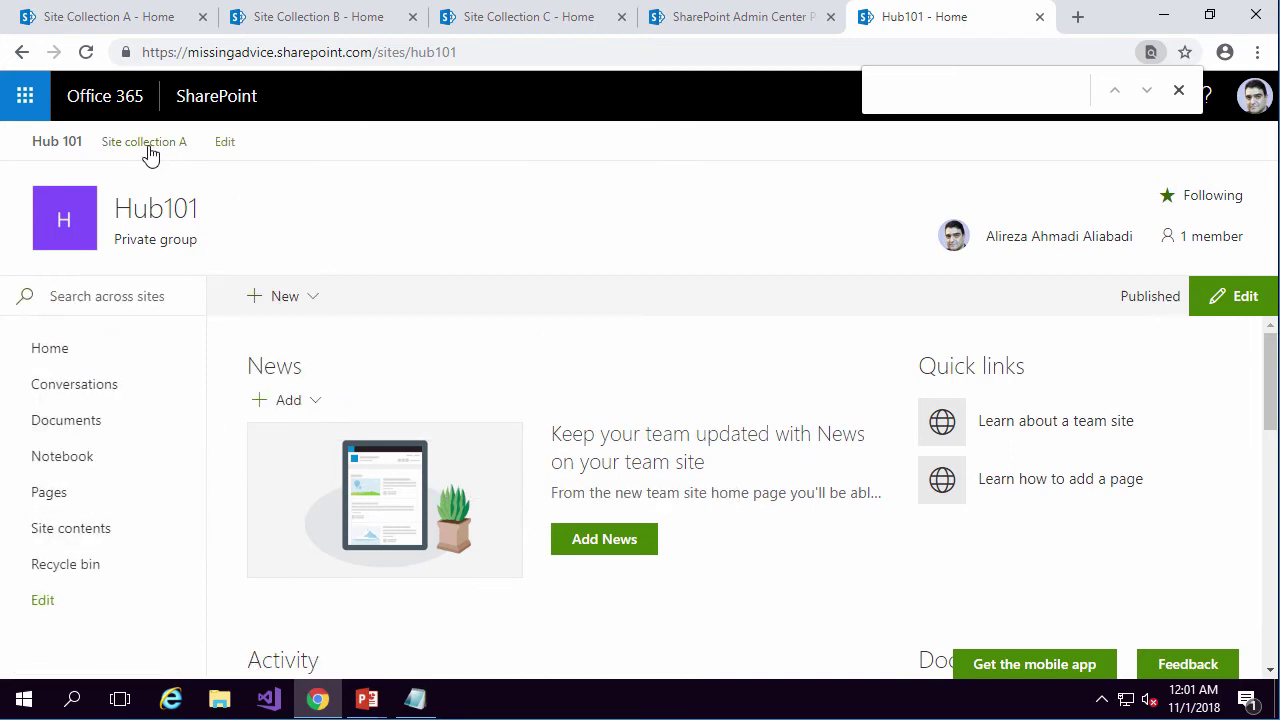
Add a 'Site collection B' link pointing to the SiteCollectionB URL below Site collection A.
click(224, 142)
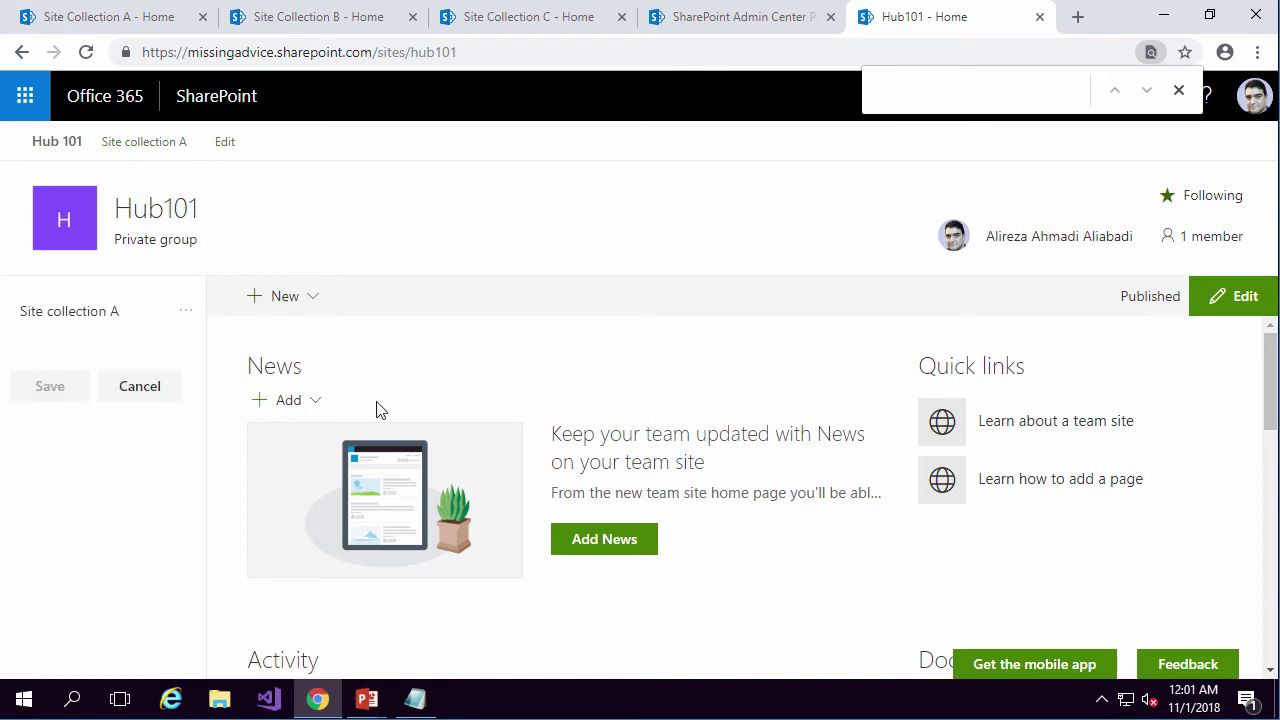
click(104, 332)
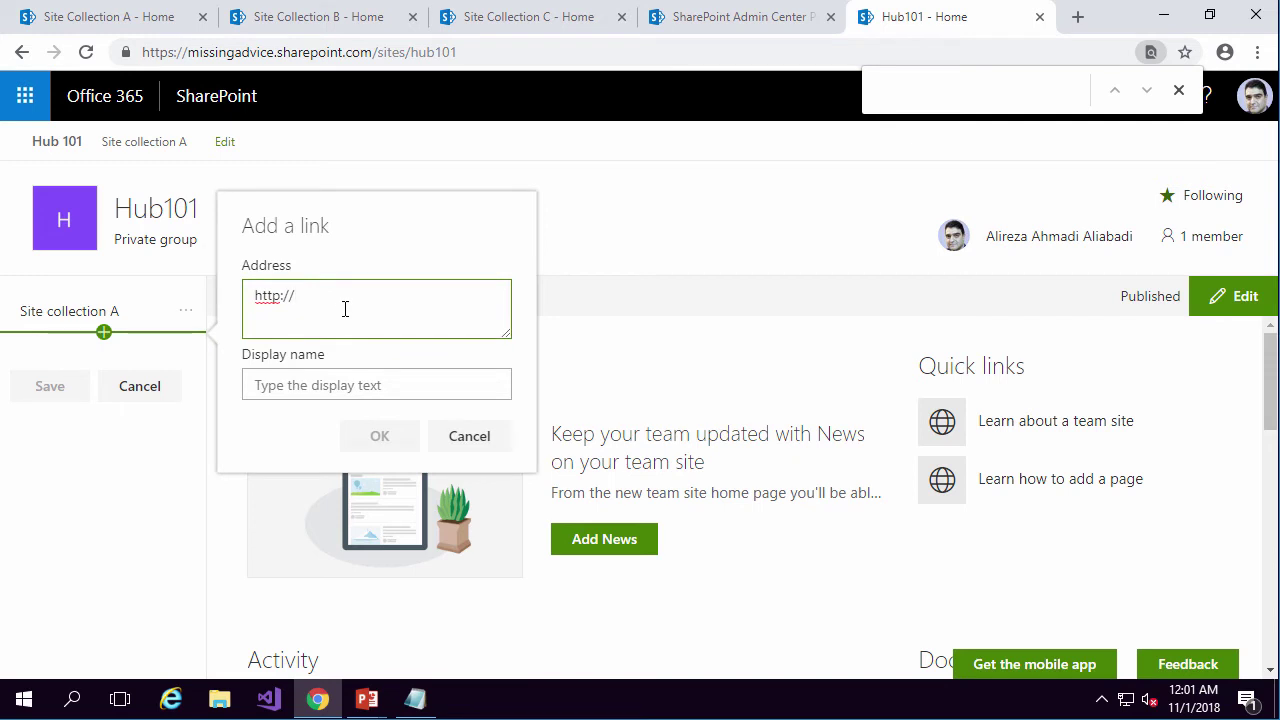
key(BackSpace)
key(BackSpace)
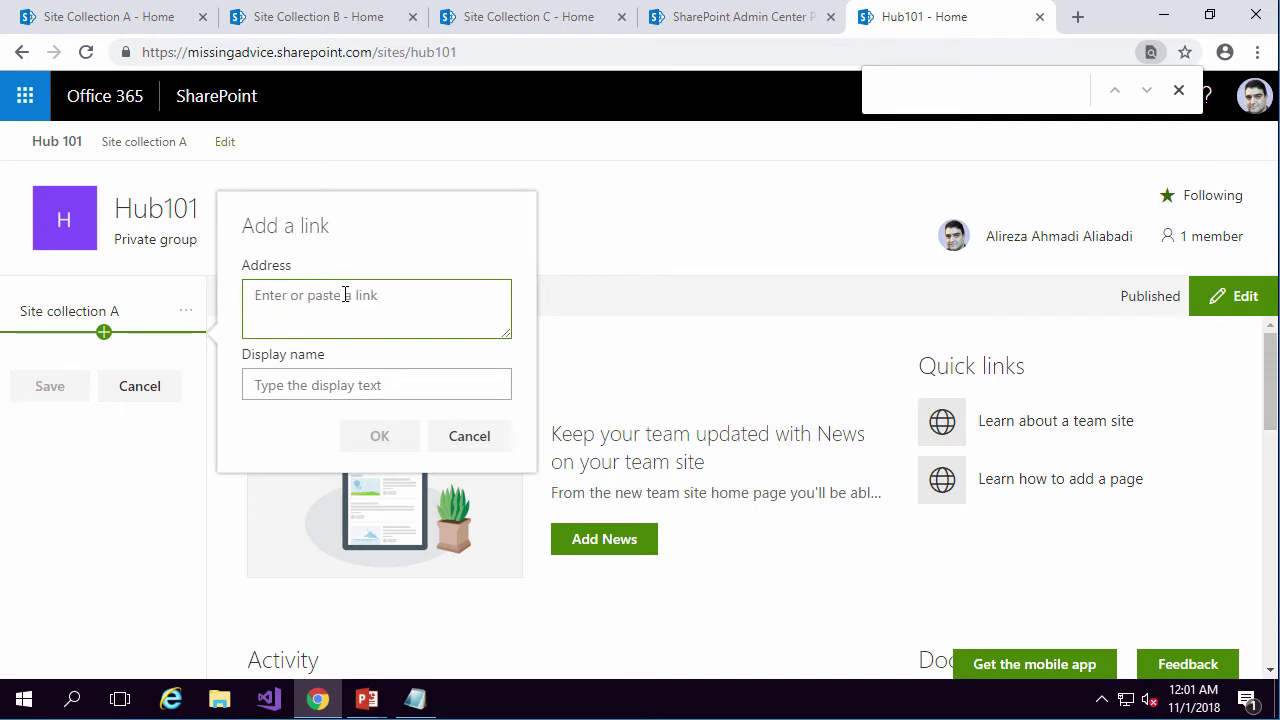
key(ctrl+v)
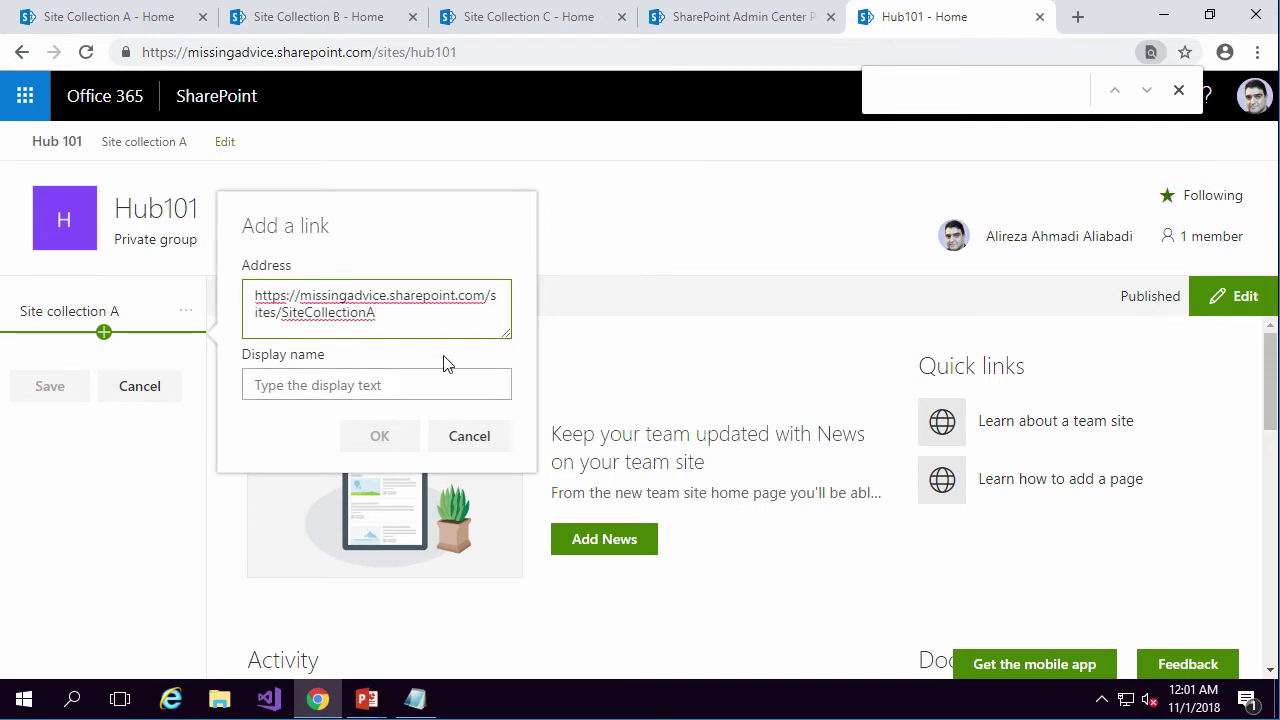
text(B)
click(454, 381)
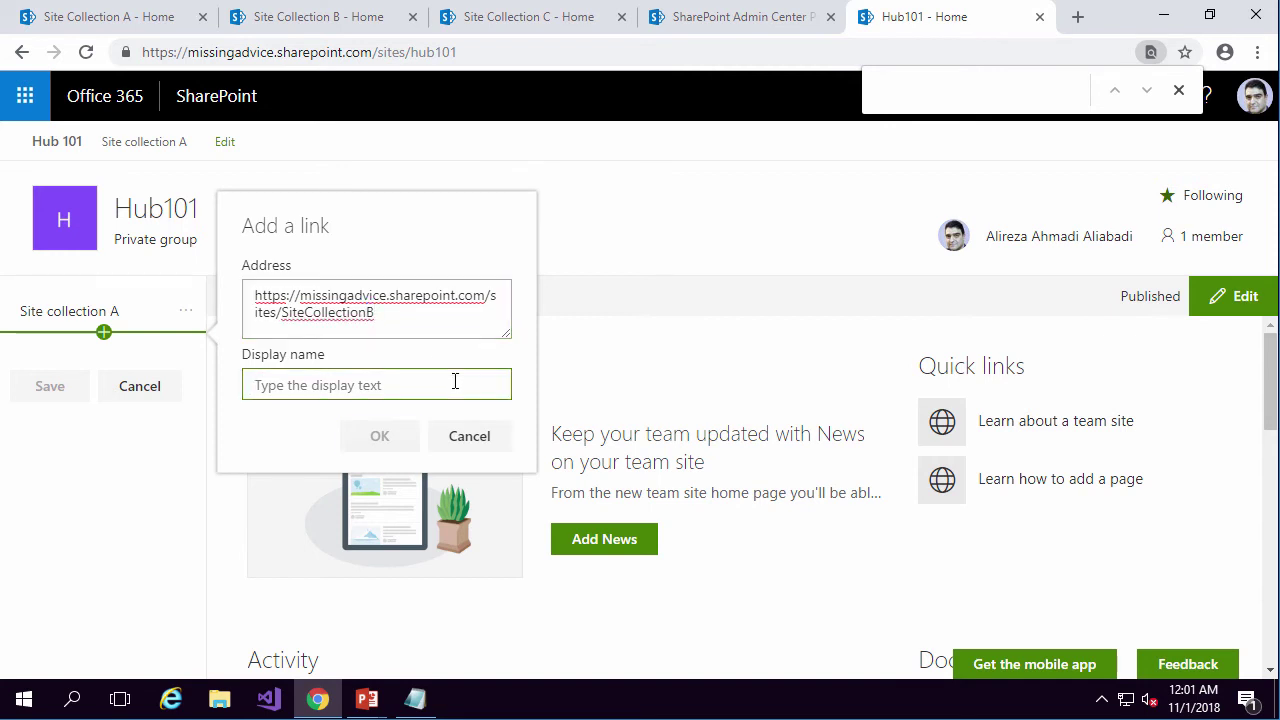
text(Site collection B)
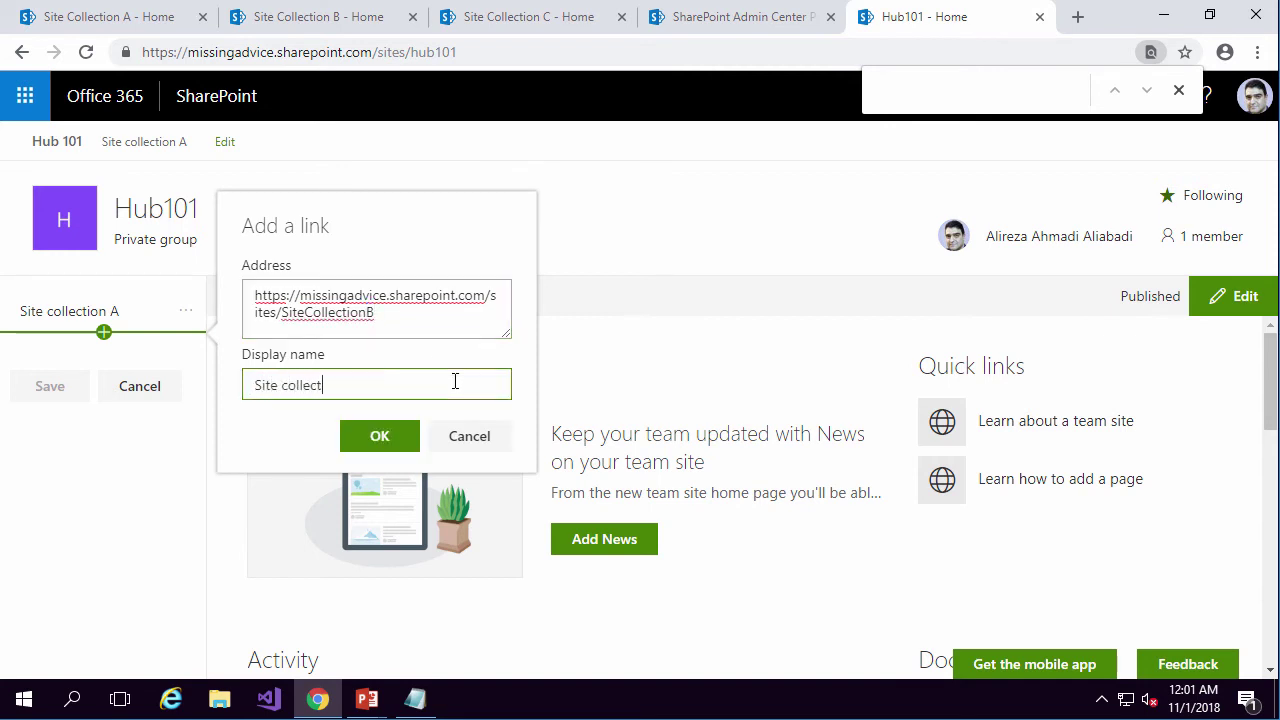
click(349, 440)
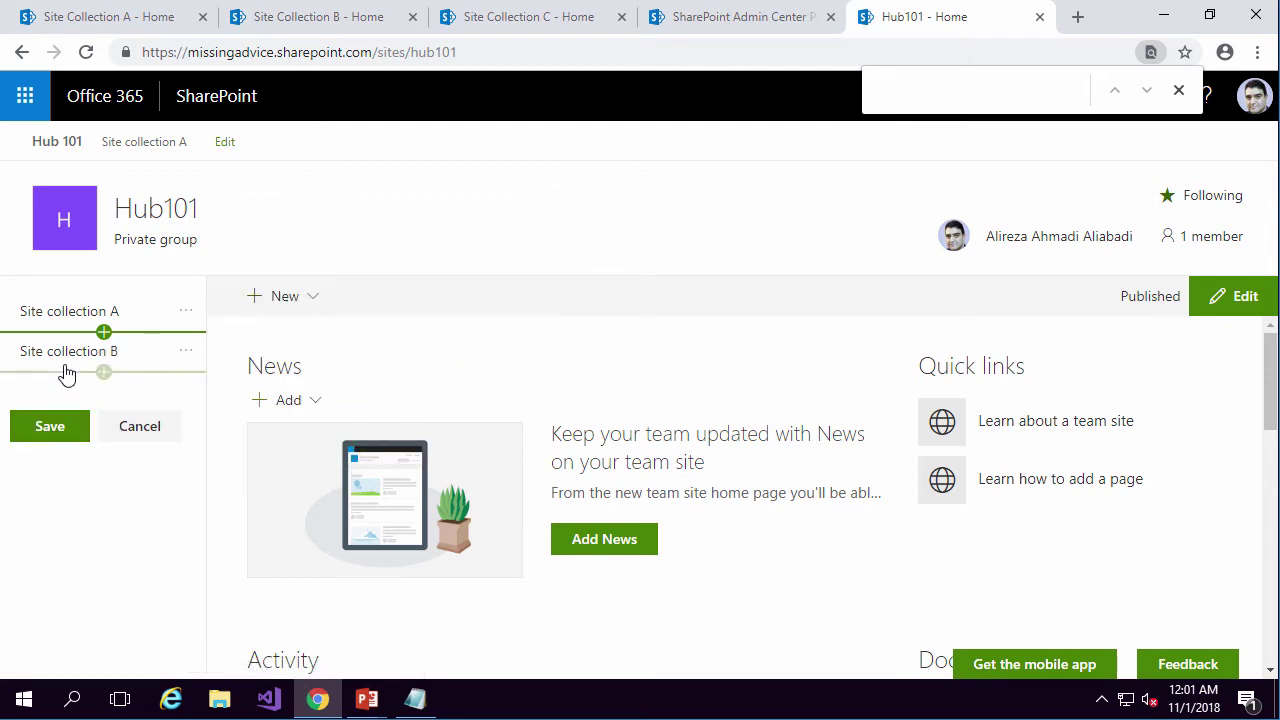
Add a 'Site collection C' link pointing to the SiteCollectionC URL.
click(104, 373)
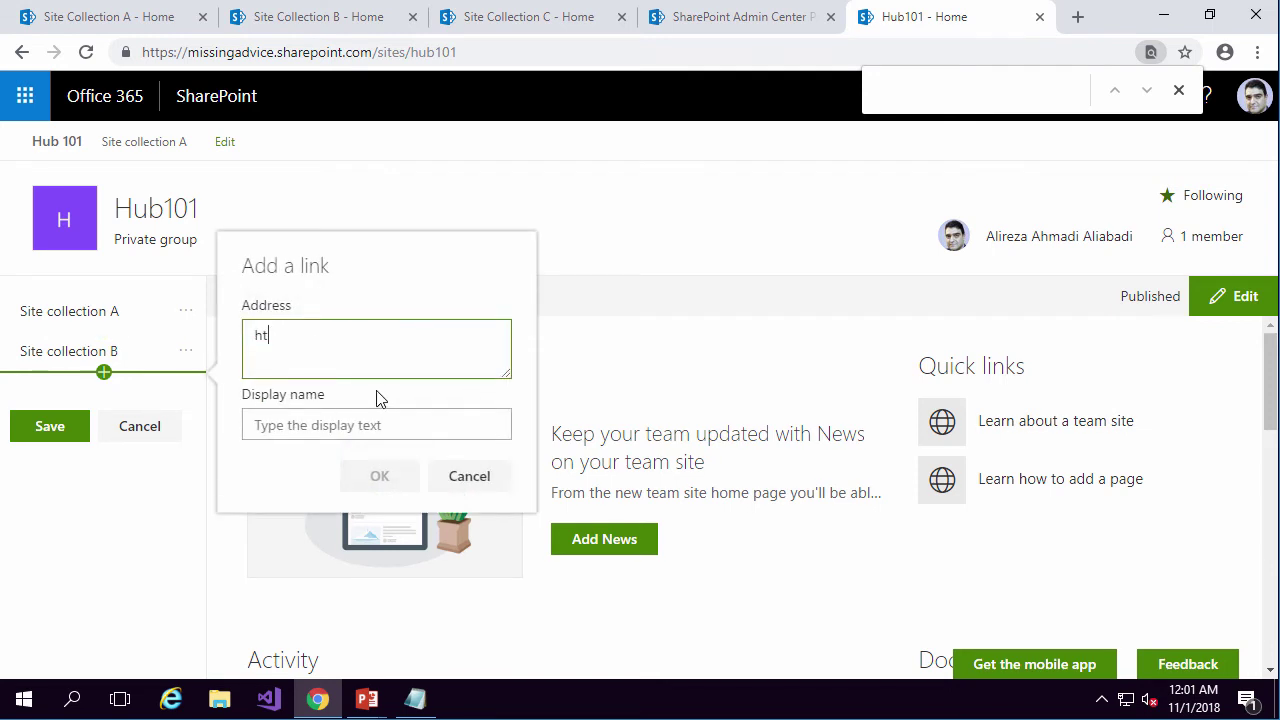
key(BackSpace)
key(BackSpace)
text(https://missingadvice.sharepoint.com/sites/SiteCollectionA)
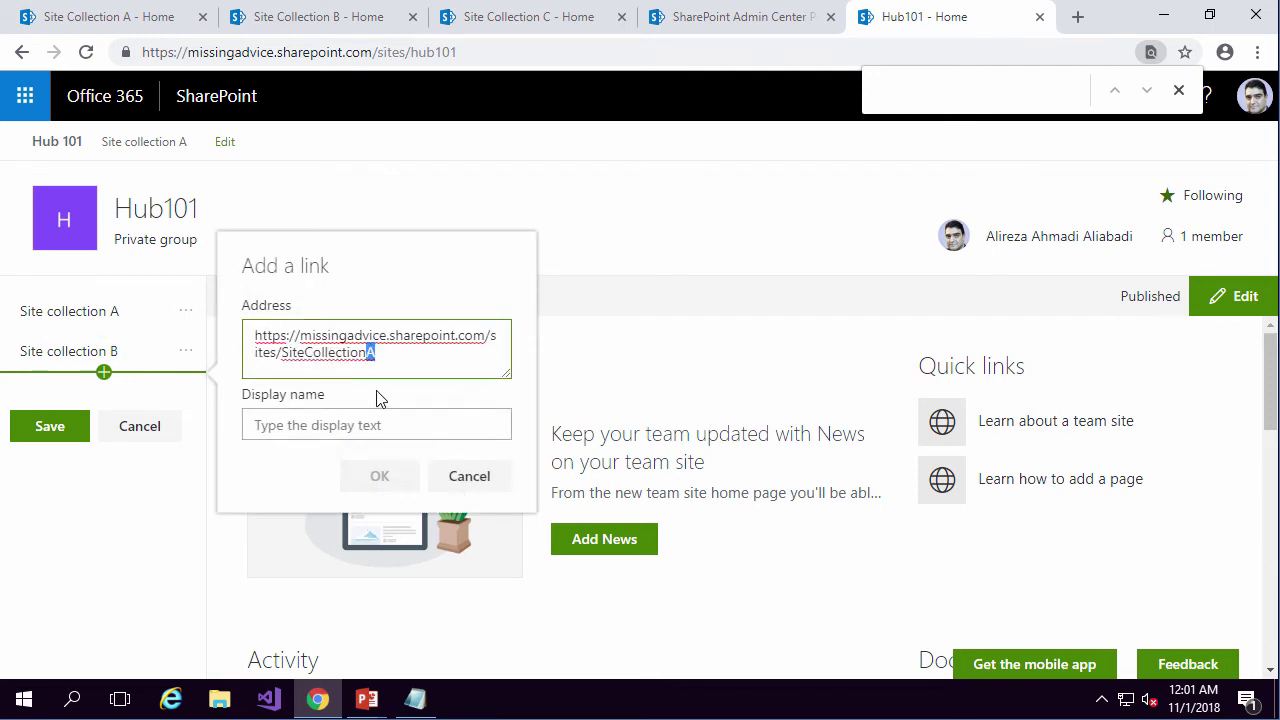
text(C)
click(368, 422)
text(Sit)
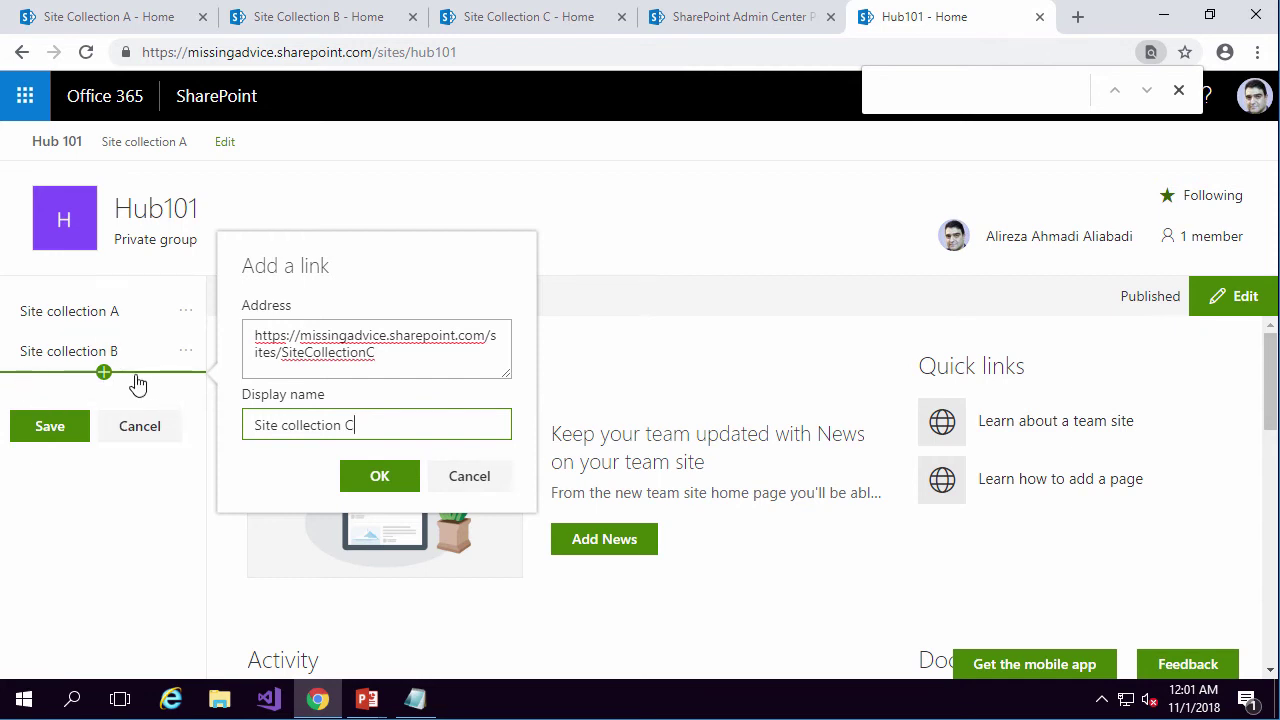
click(380, 475)
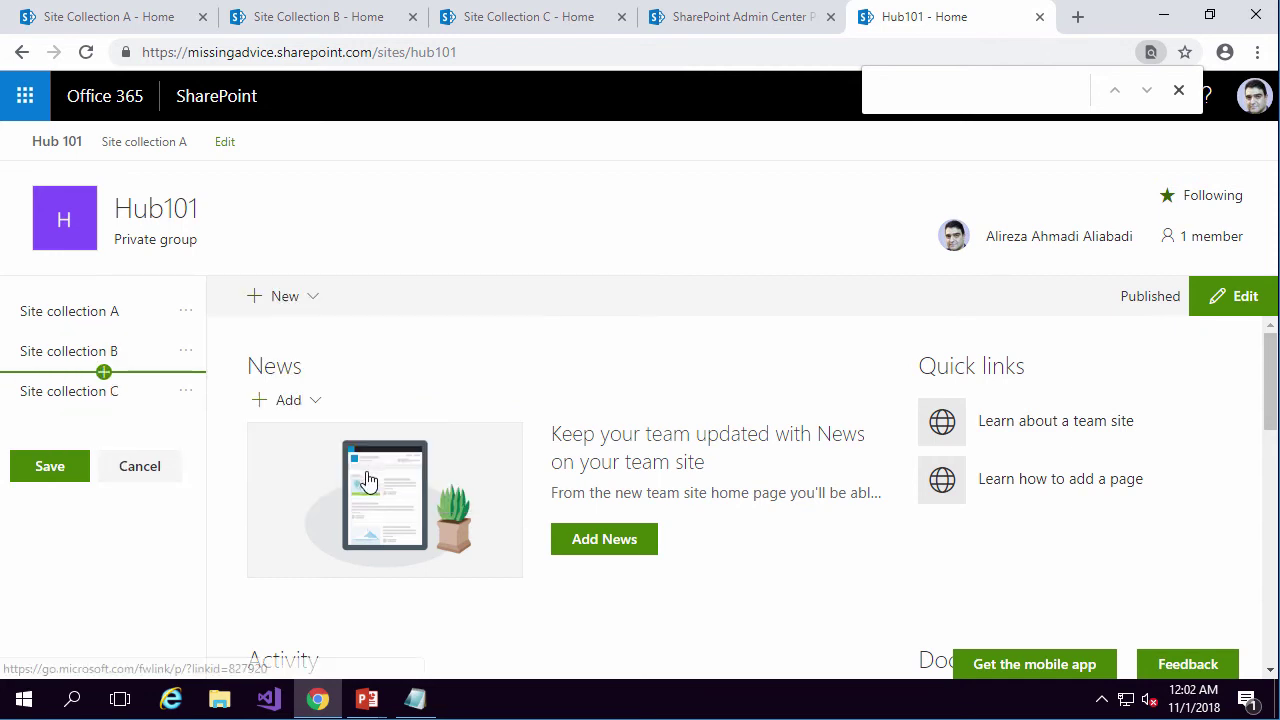
Make the Site collection C link a sub link under Site collection B and save the Hub101 navigation.
click(186, 398)
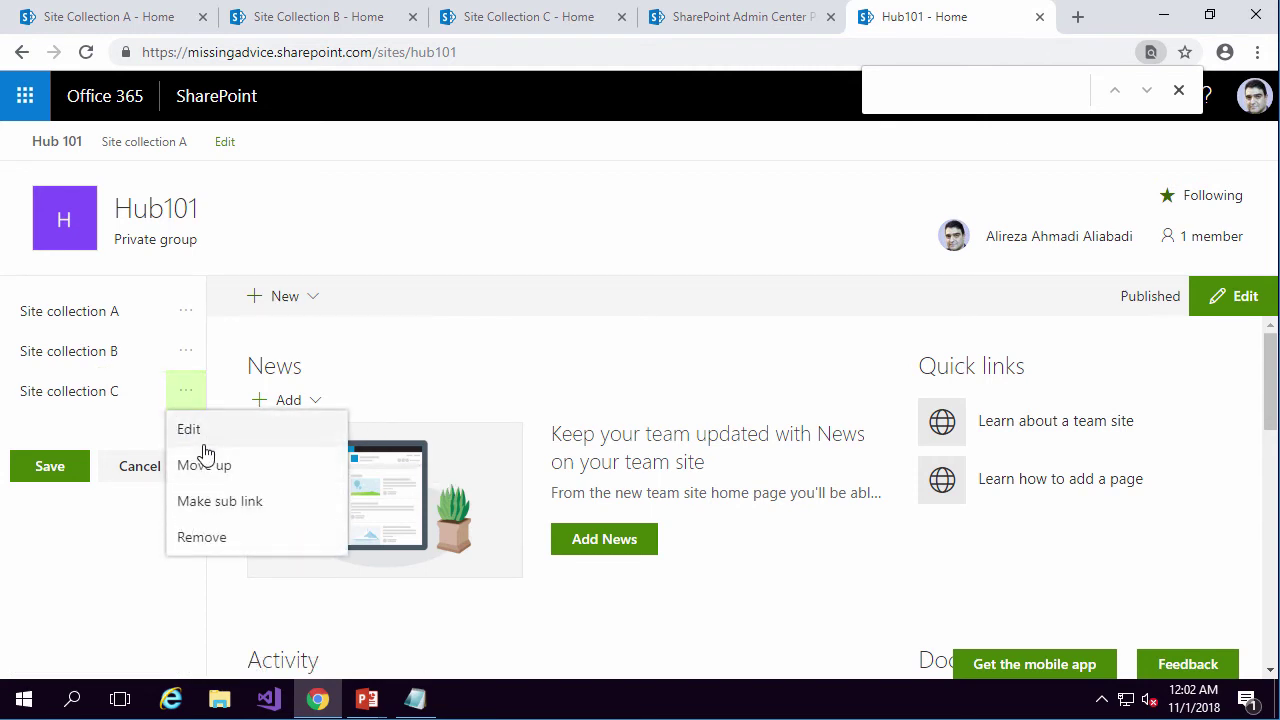
click(248, 512)
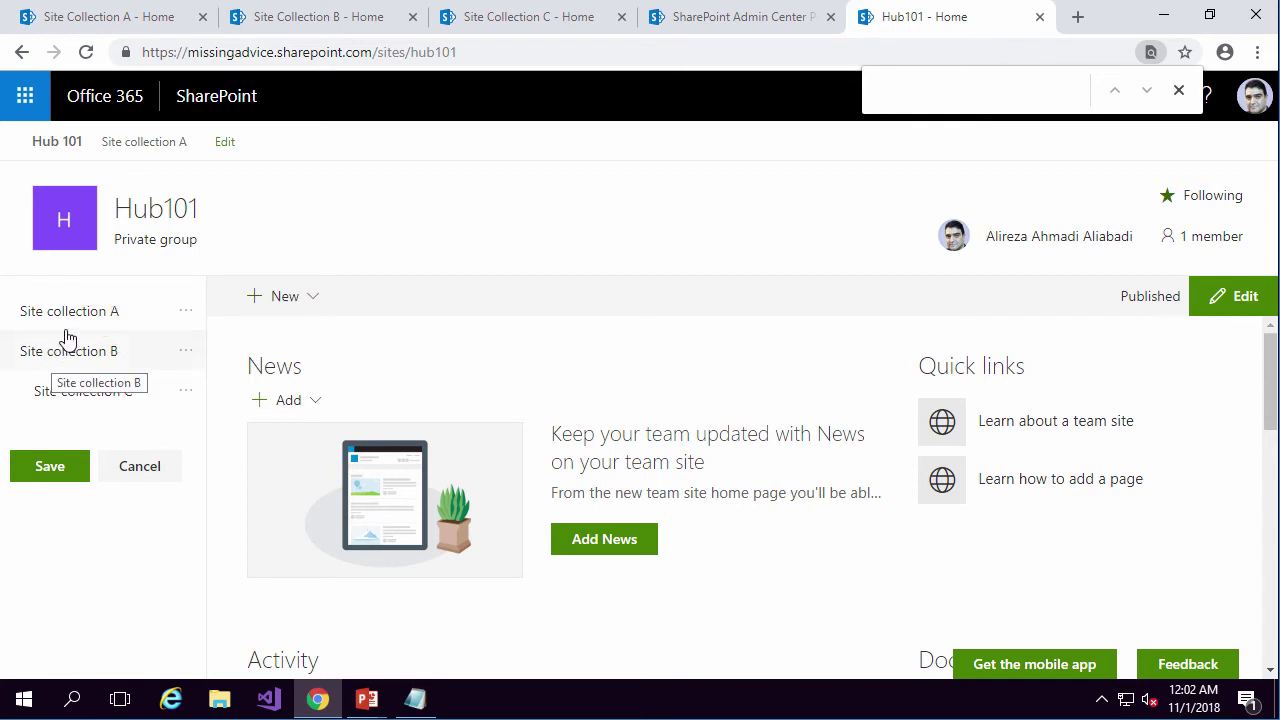
click(40, 472)
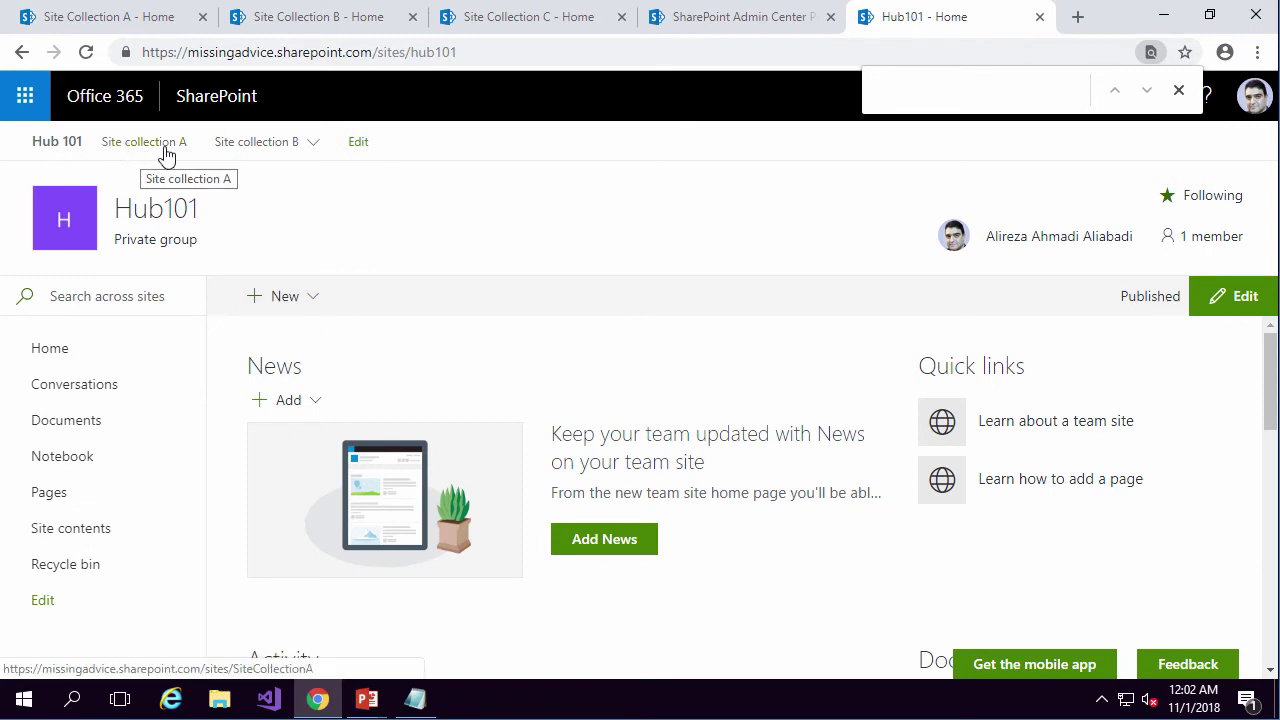
Reload the Site Collection A page to check it.
mouse_move(271, 149)
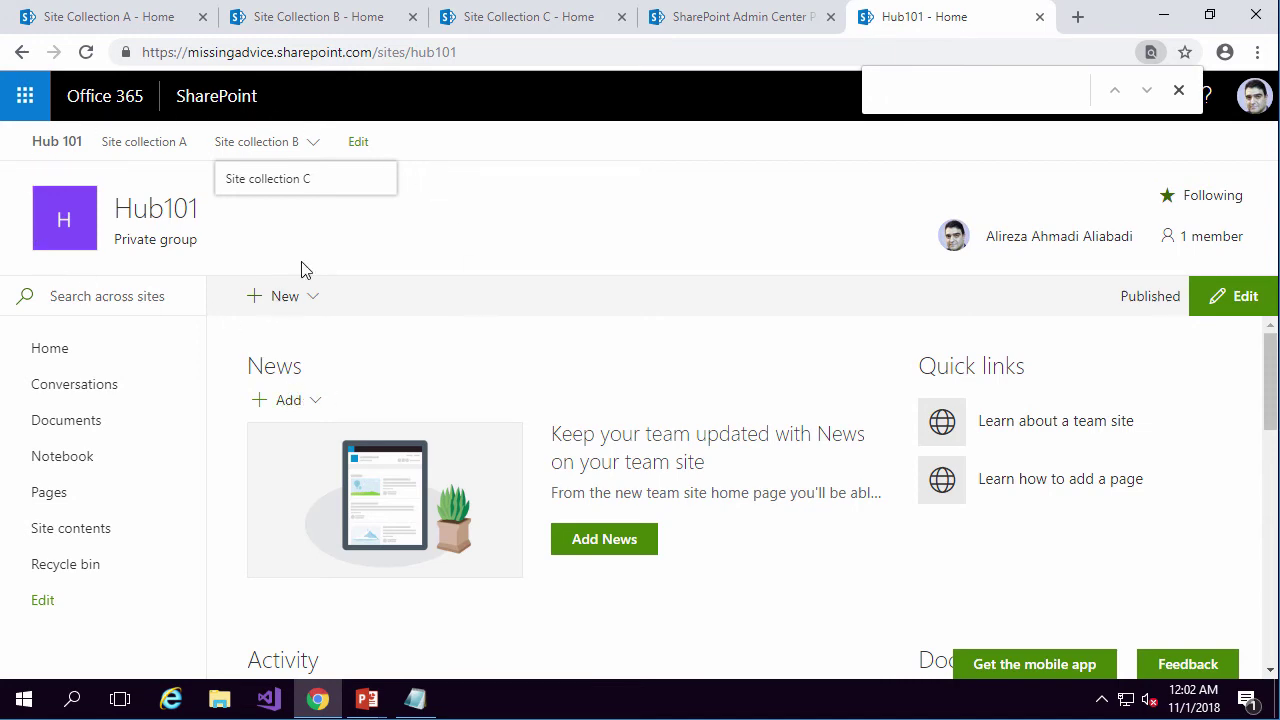
click(125, 22)
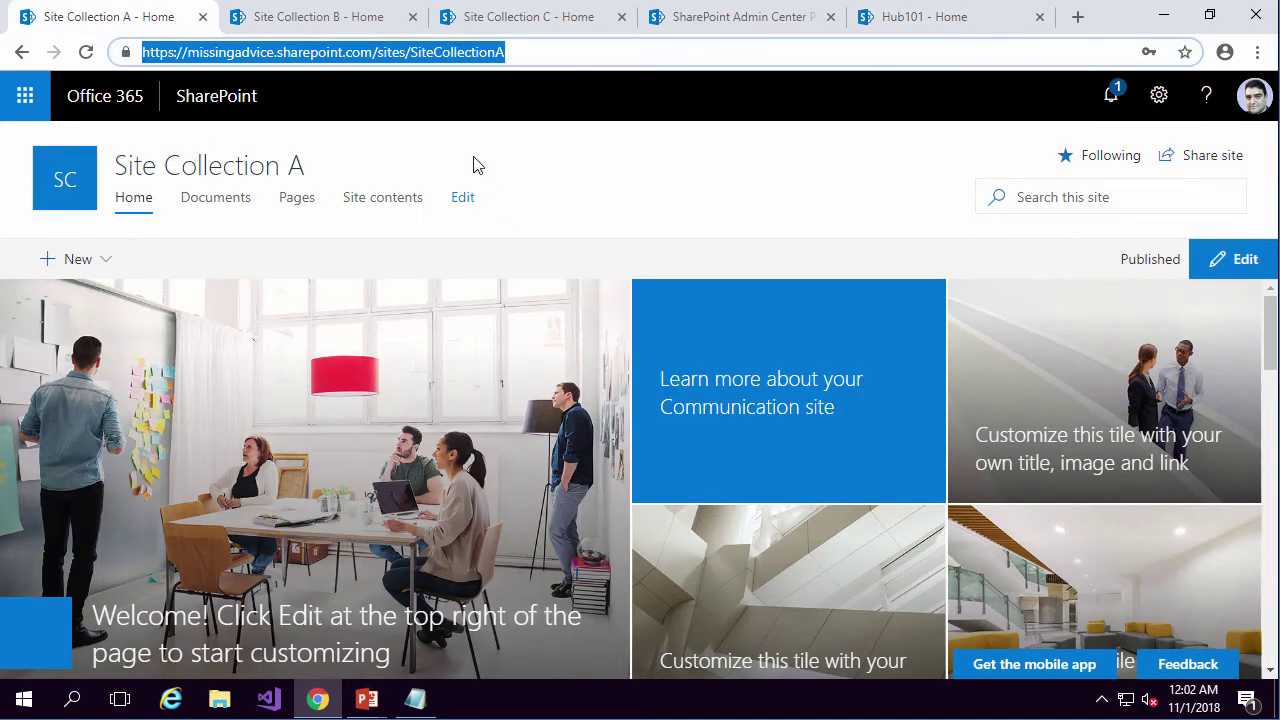
click(539, 56)
key(Return)
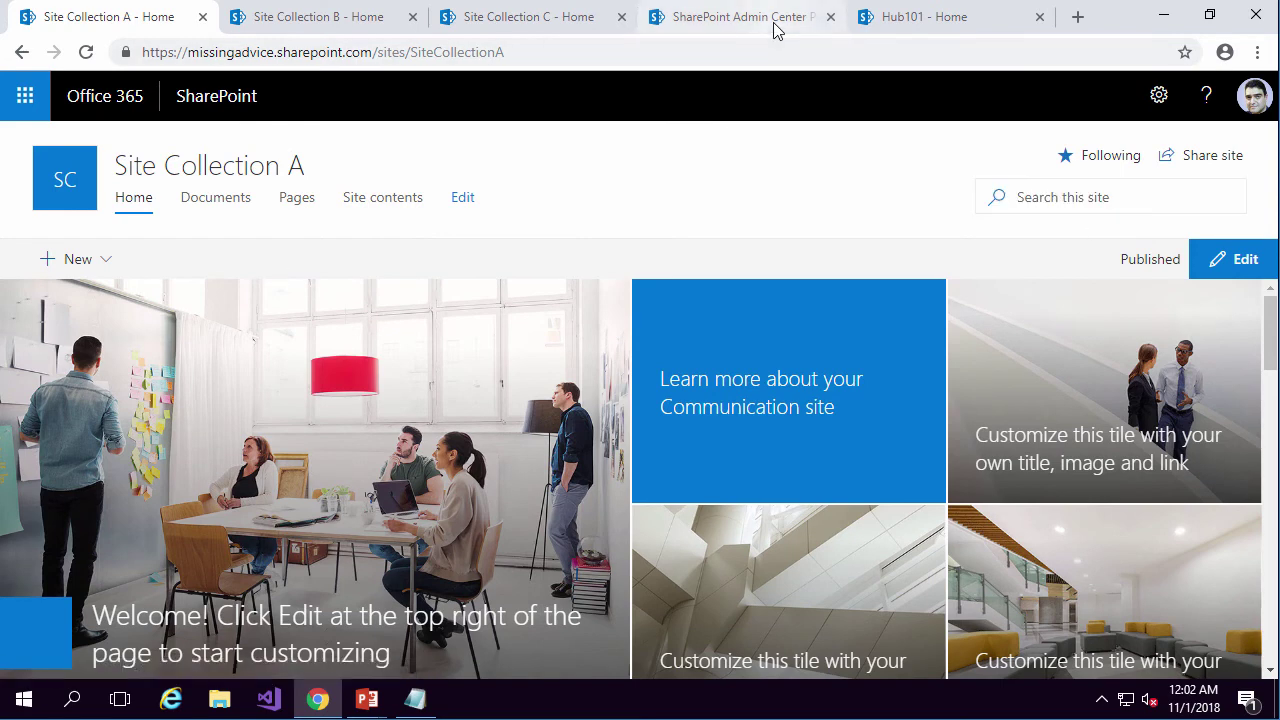
Return to the Hub101 home page, then bring up the slide on configuring hub navigation.
click(960, 30)
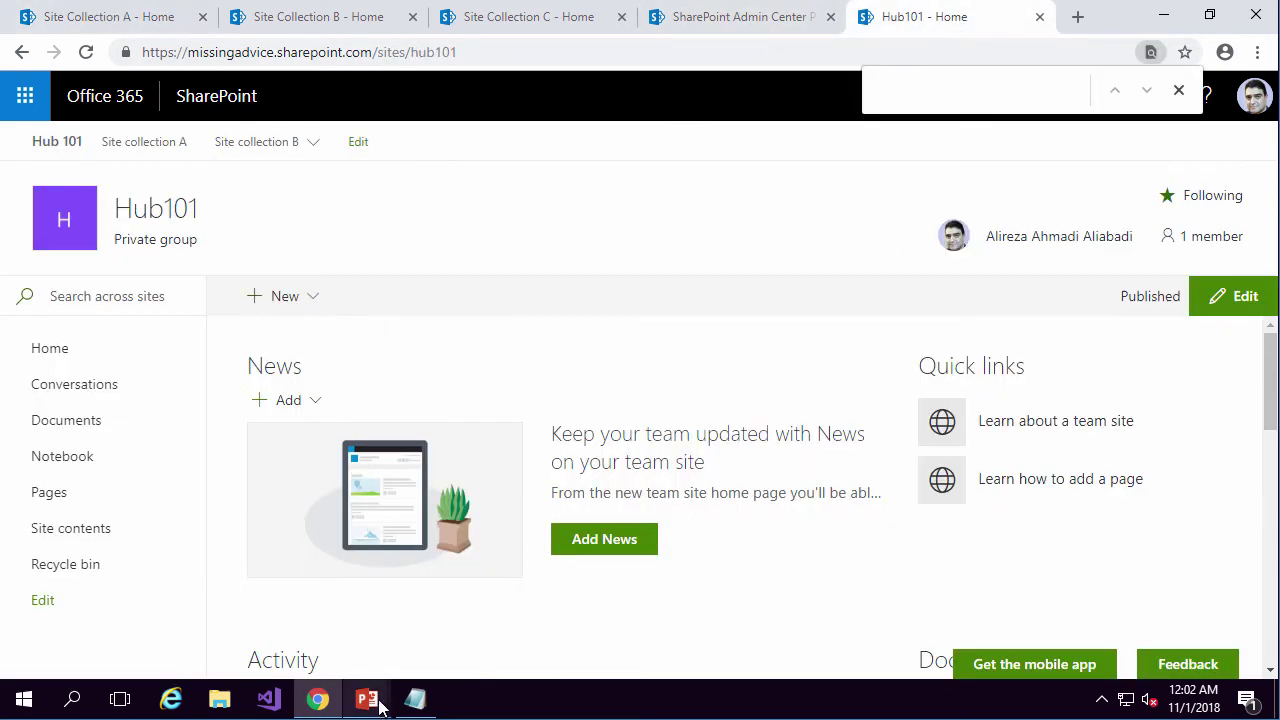
mouse_move(367, 699)
click(462, 617)
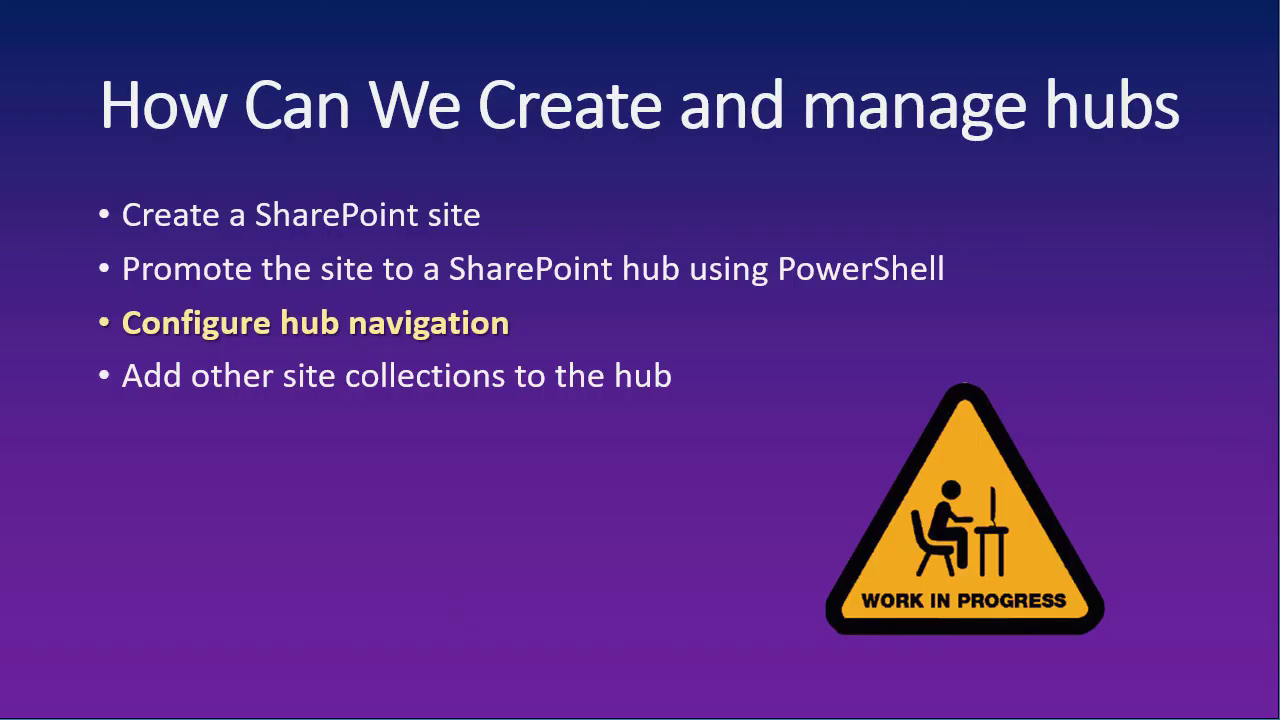
Advance the slide to 'Add other site collections to the hub', then return to the Site Collection A tab.
key(Right)
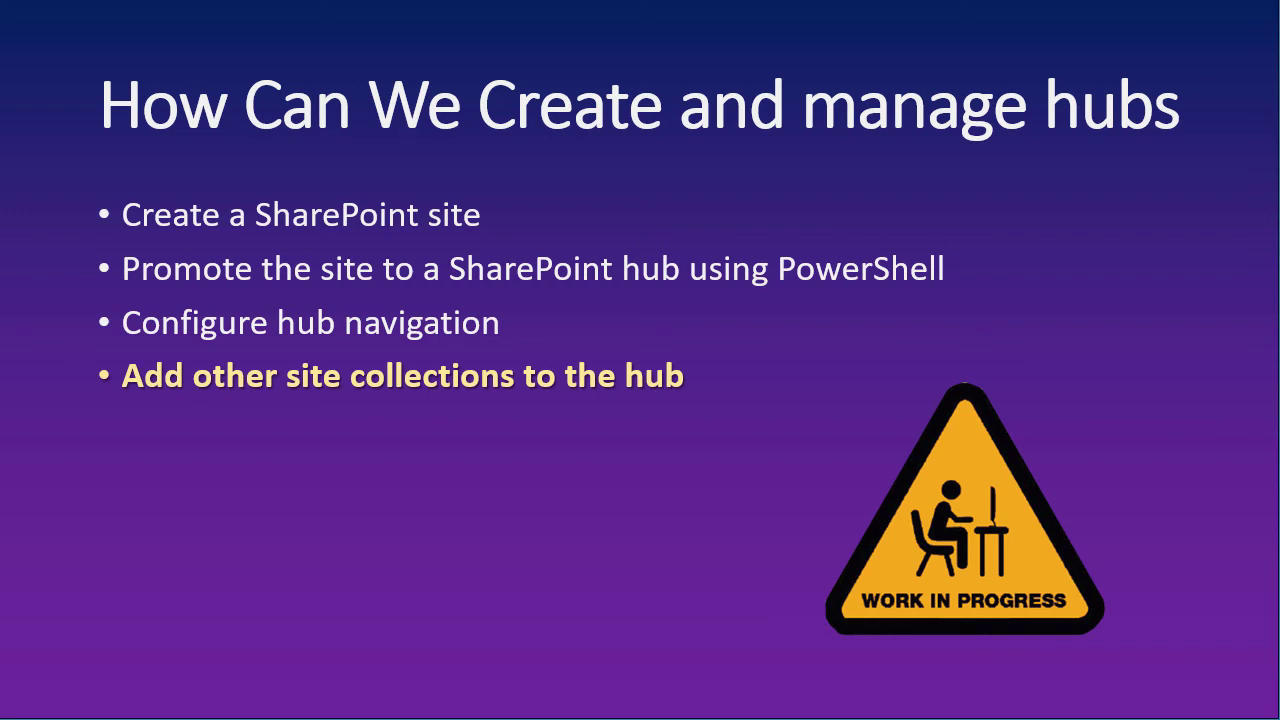
key(alt+Tab)
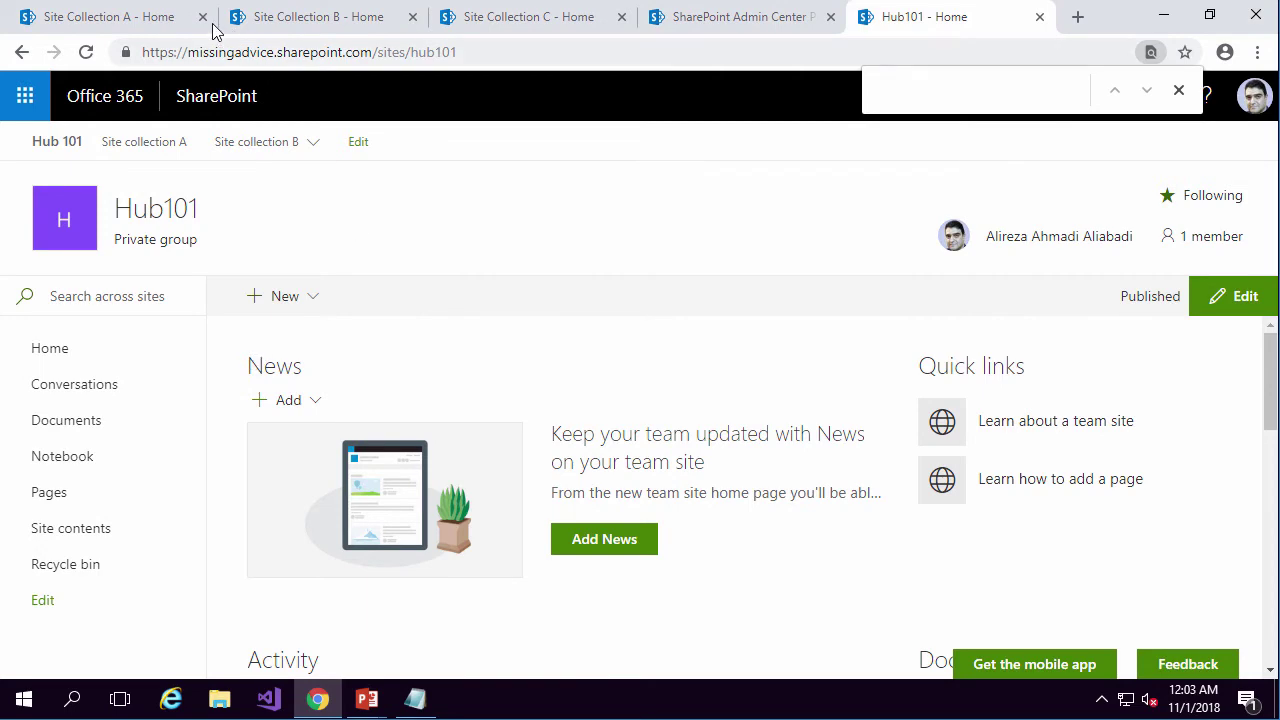
click(118, 22)
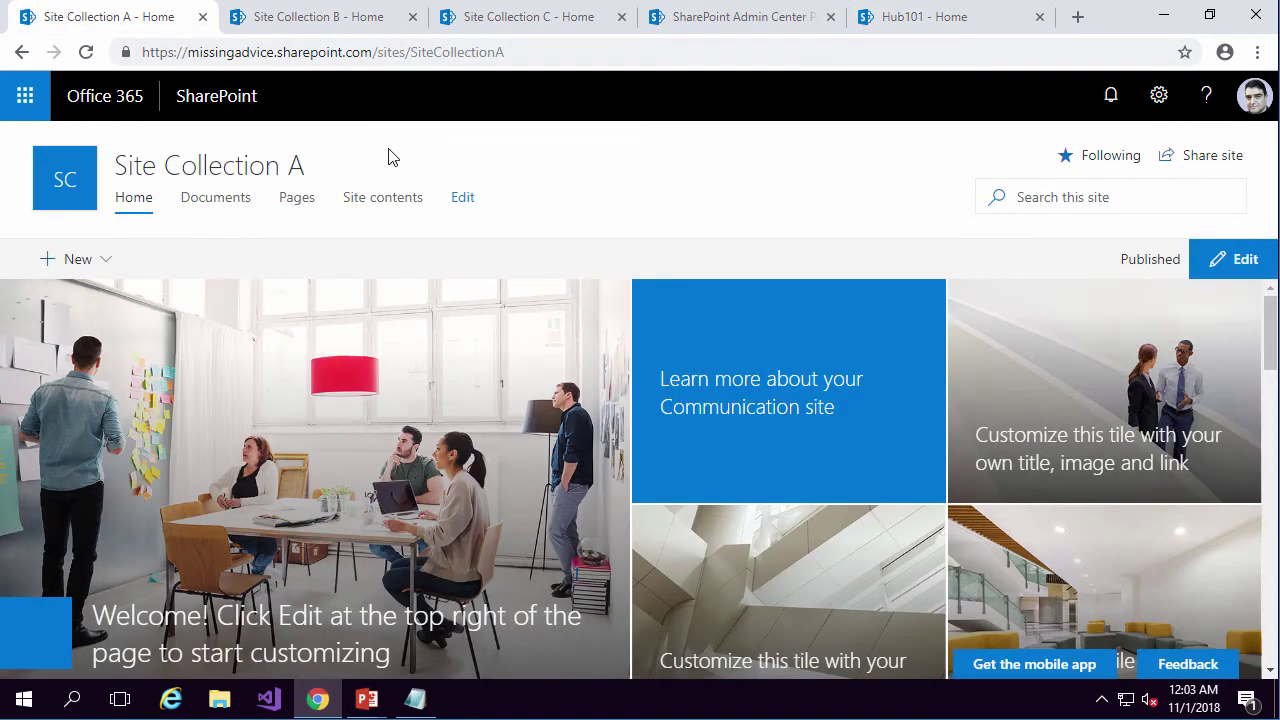
In Site information, set Site Collection A's hub site association to Hub 101 and save.
click(1159, 97)
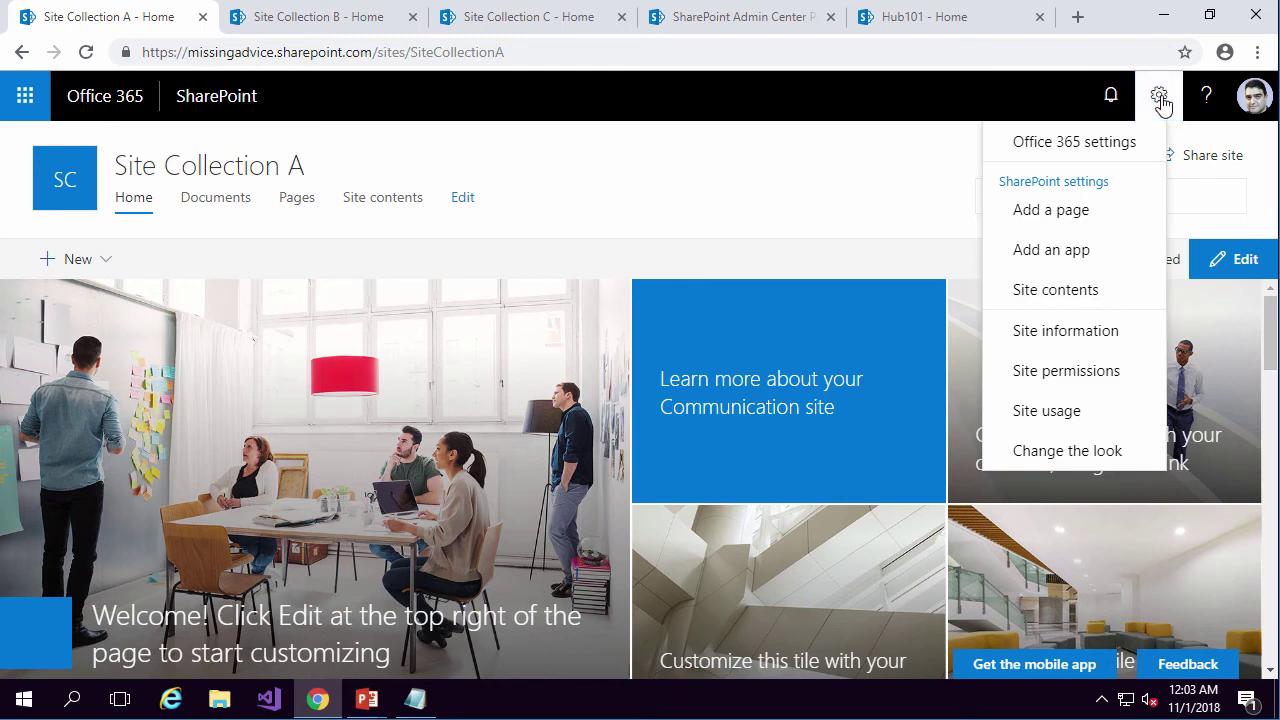
click(1064, 332)
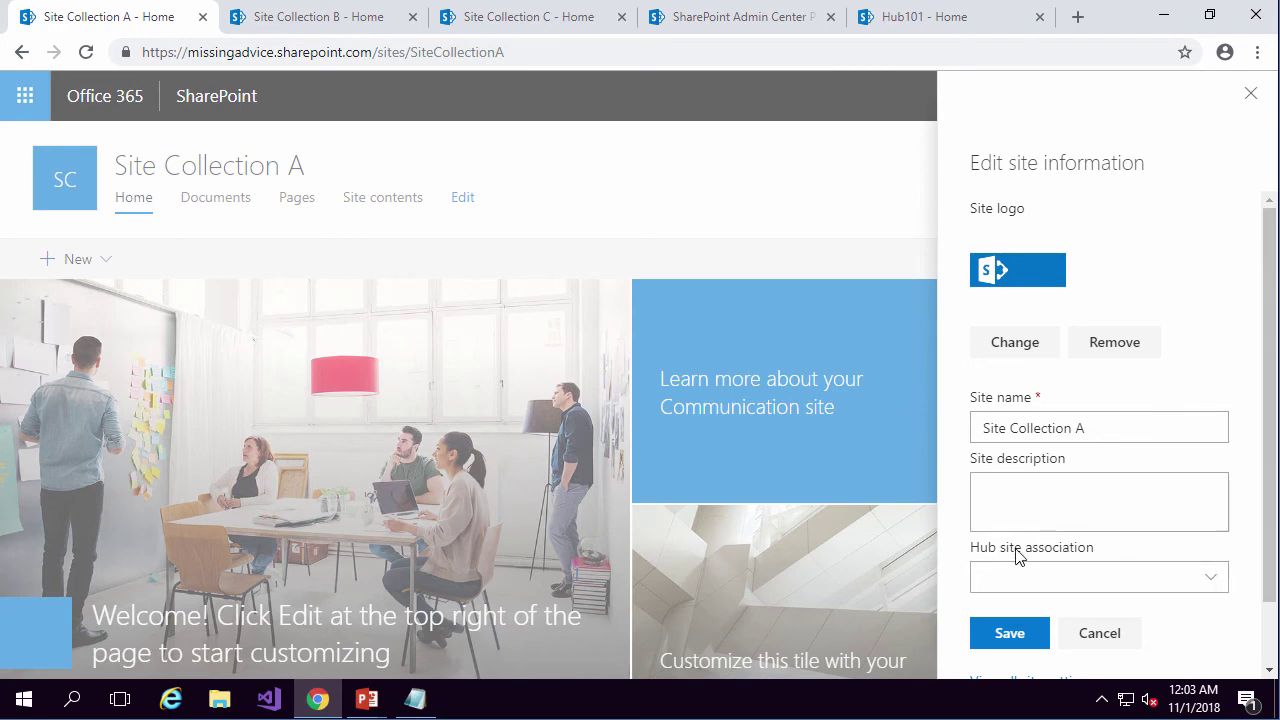
click(1208, 579)
scroll(1064, 566, down, 1)
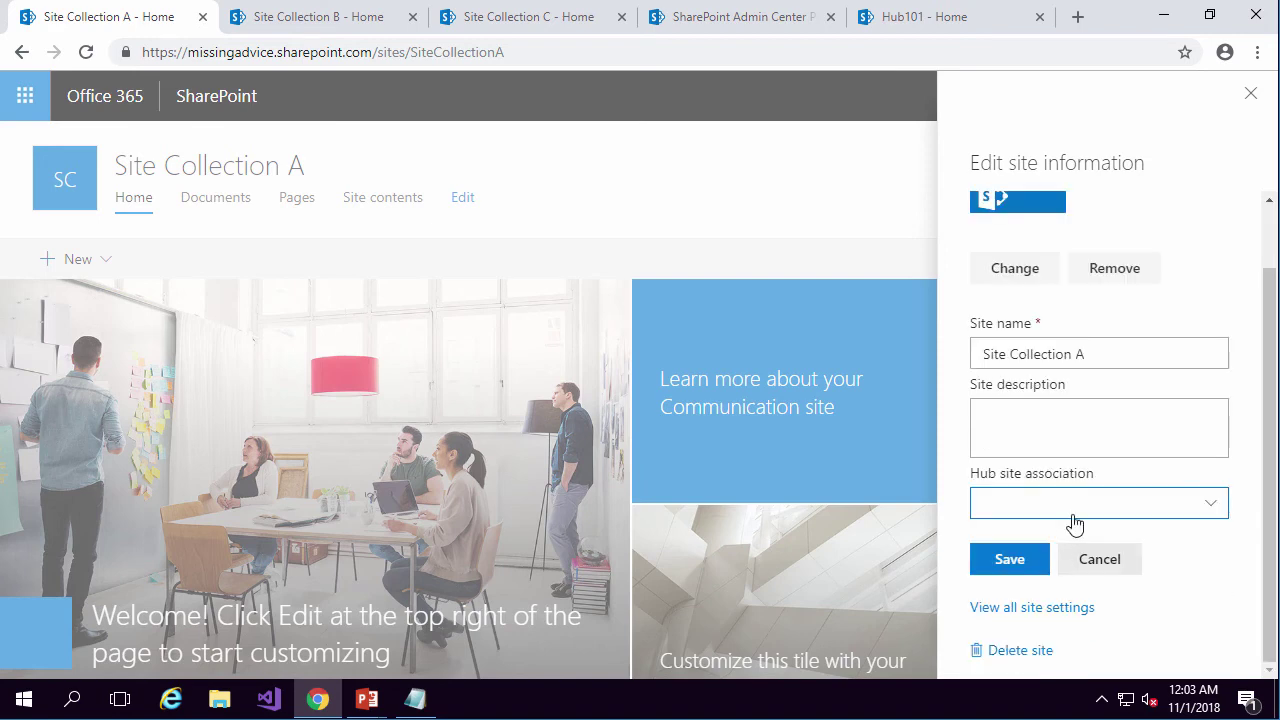
click(1218, 506)
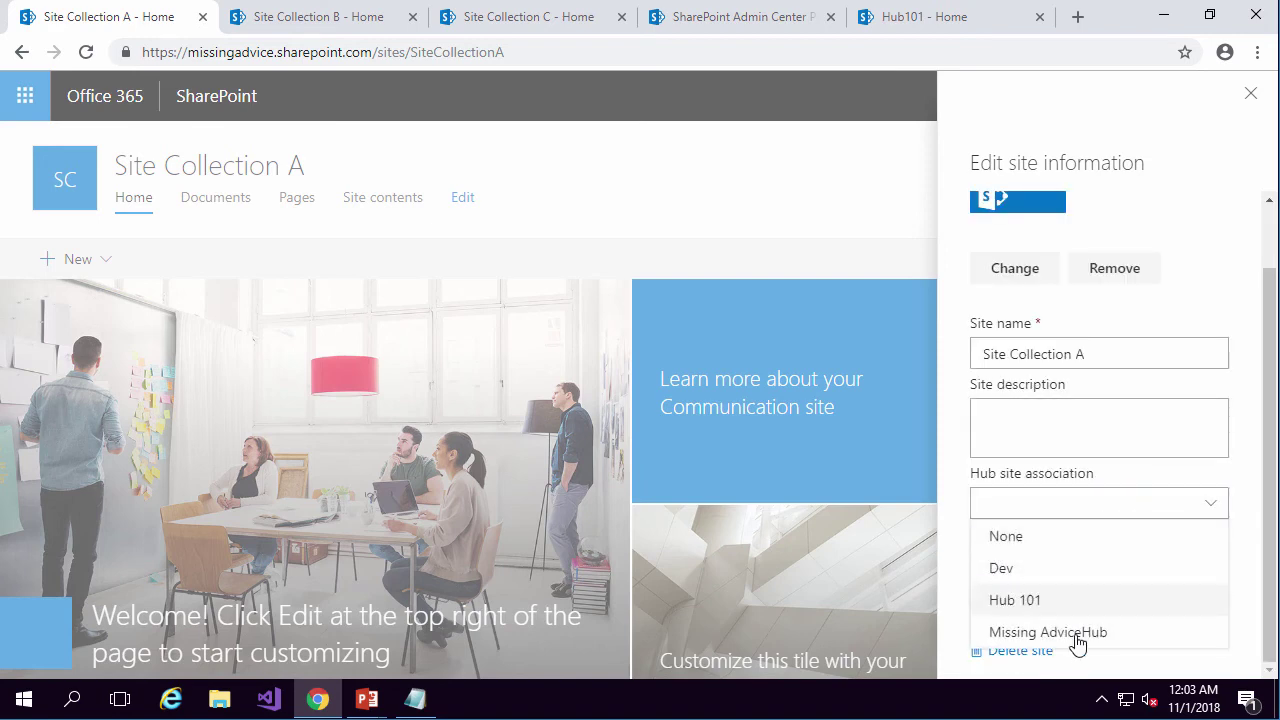
click(1017, 602)
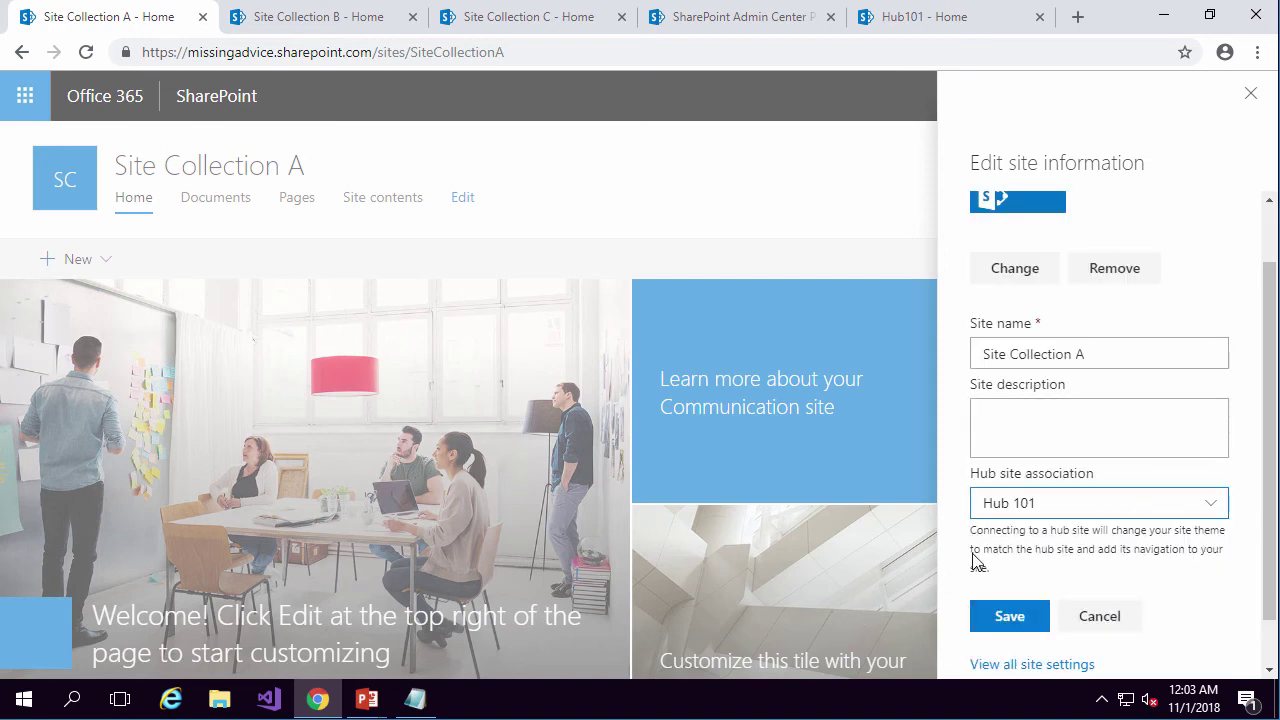
click(1008, 614)
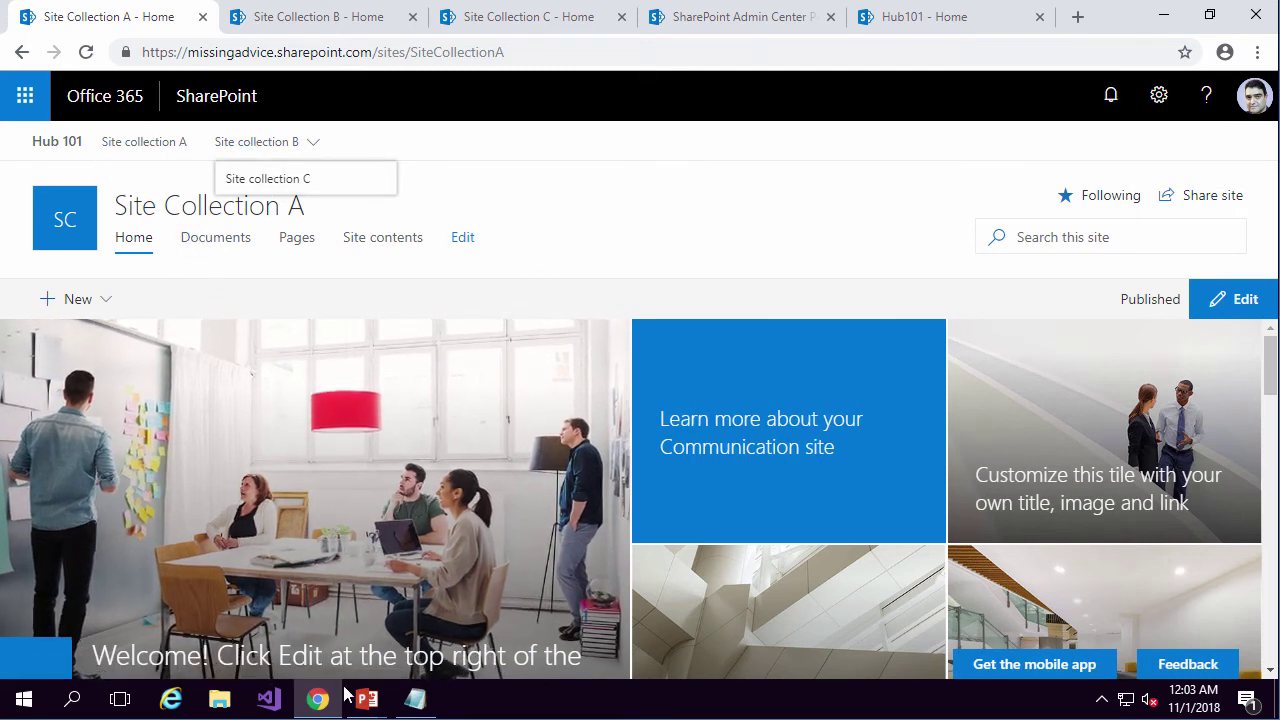
Leave the slide show and bring up the Management Shell showing Hub101's registration output.
mouse_move(358, 703)
click(414, 621)
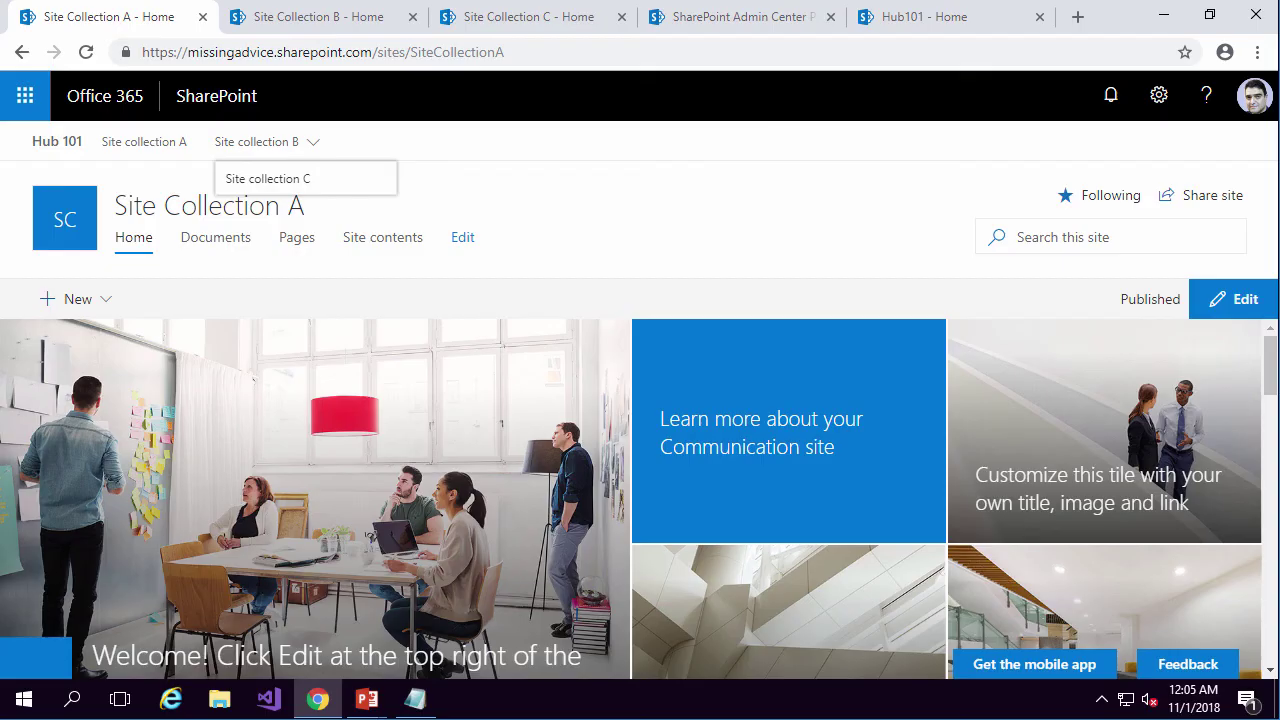
key(alt+Tab)
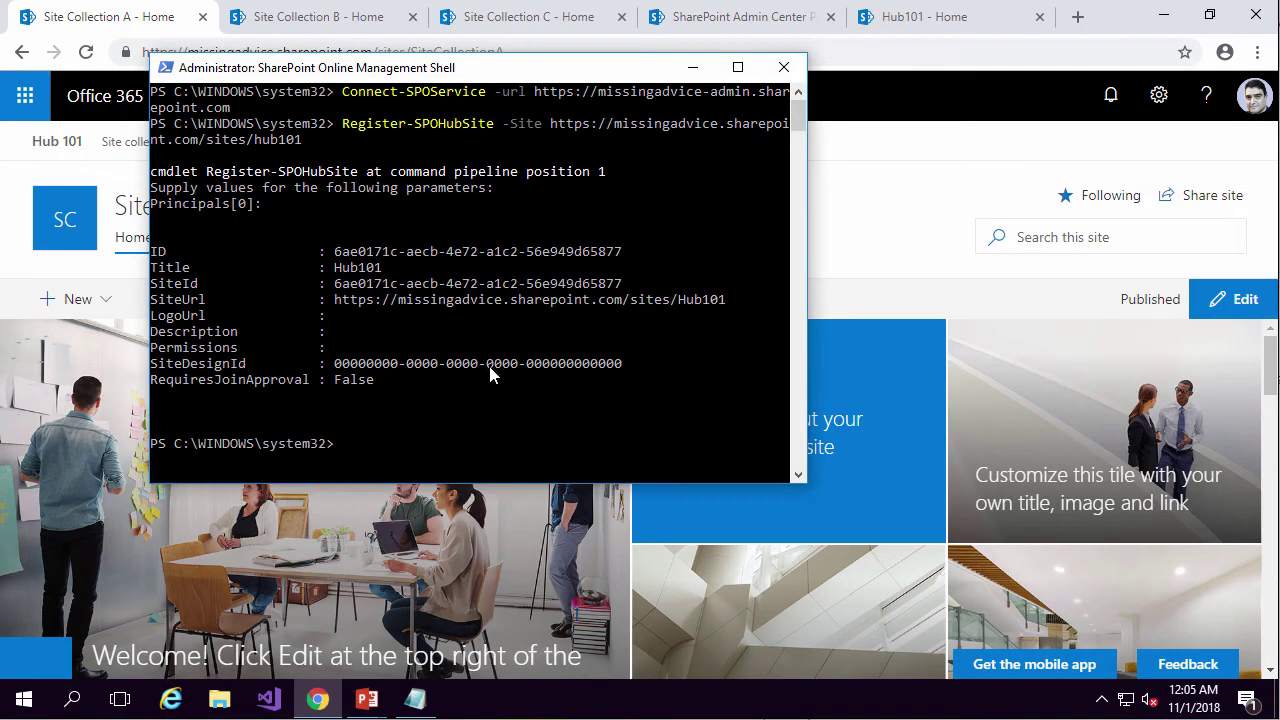
Start Add-SPOHubSiteAssociation -Site in the shell, with the Site Collection A address pasted after it.
drag(500, 74, 656, 76)
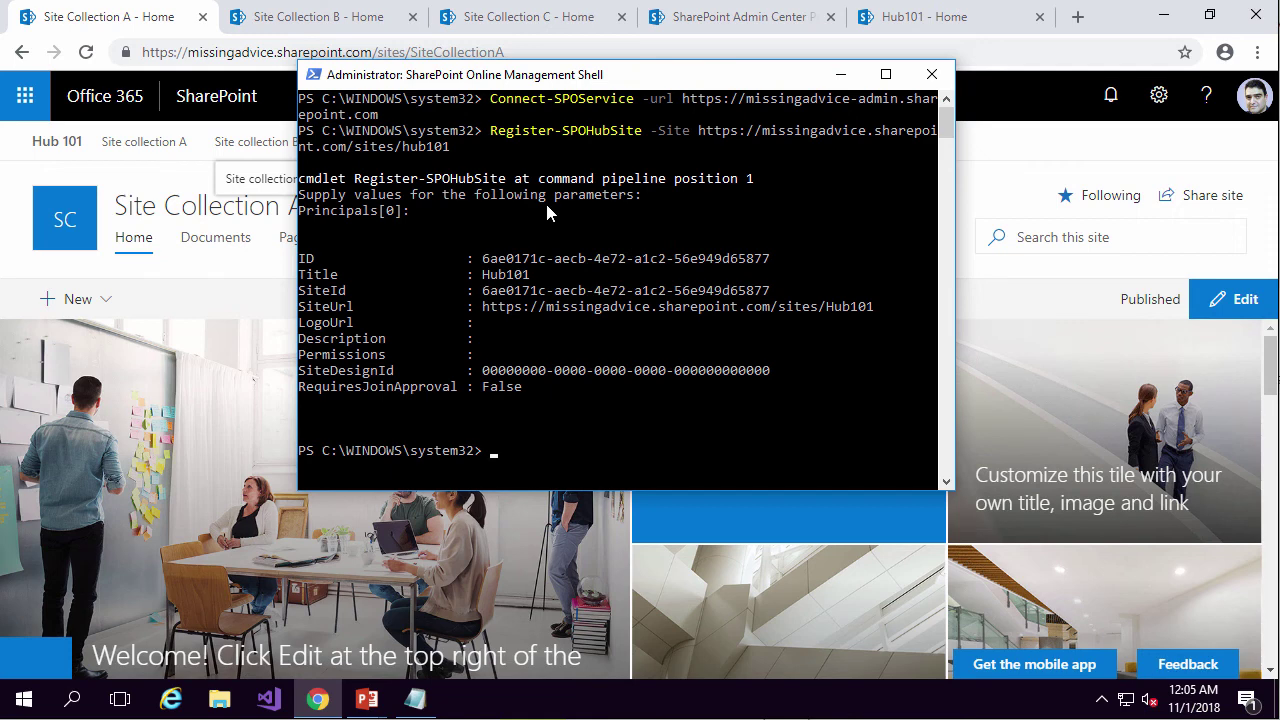
text(add-spohu)
key(Tab)
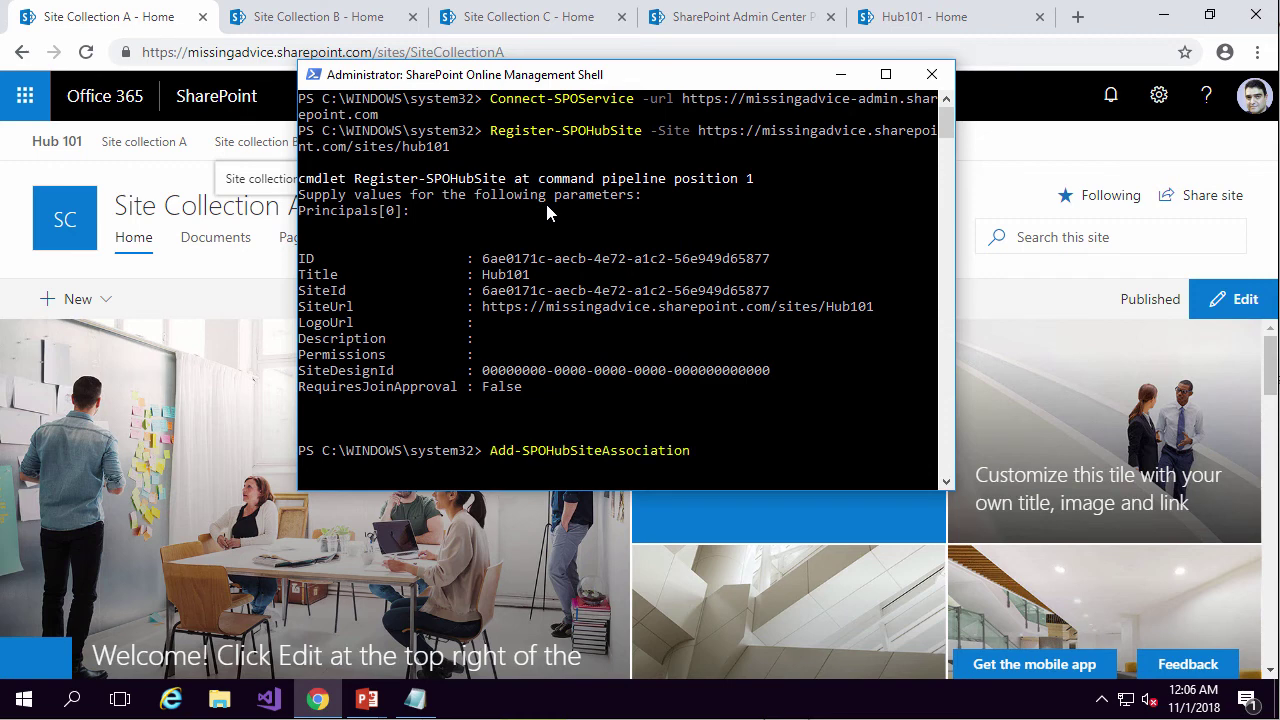
text(-Site)
click(355, 58)
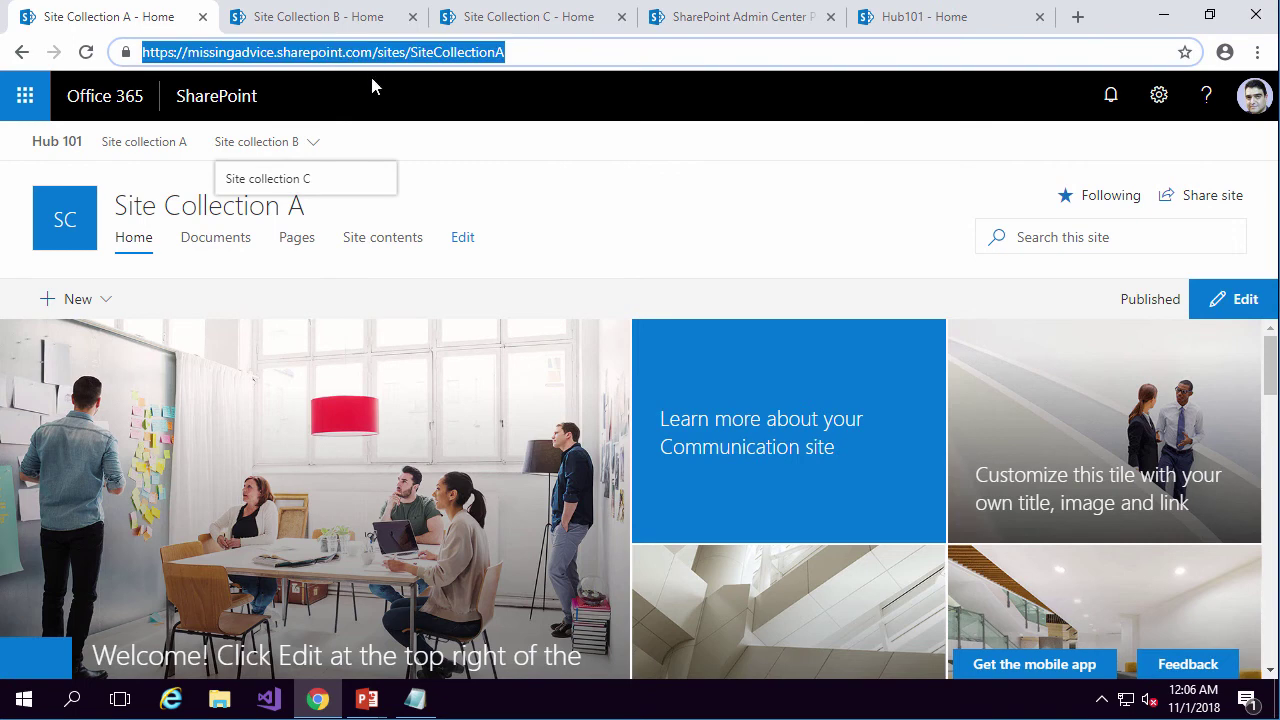
key(alt+Tab)
right_click(778, 452)
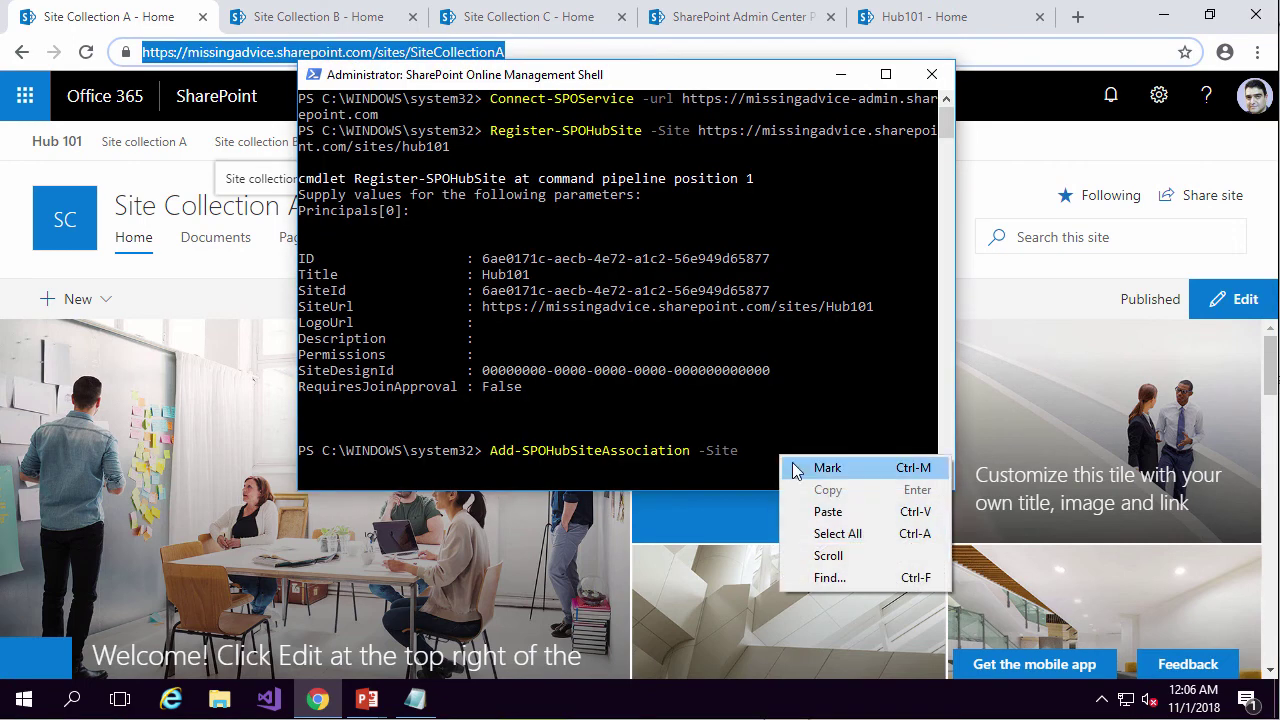
click(828, 512)
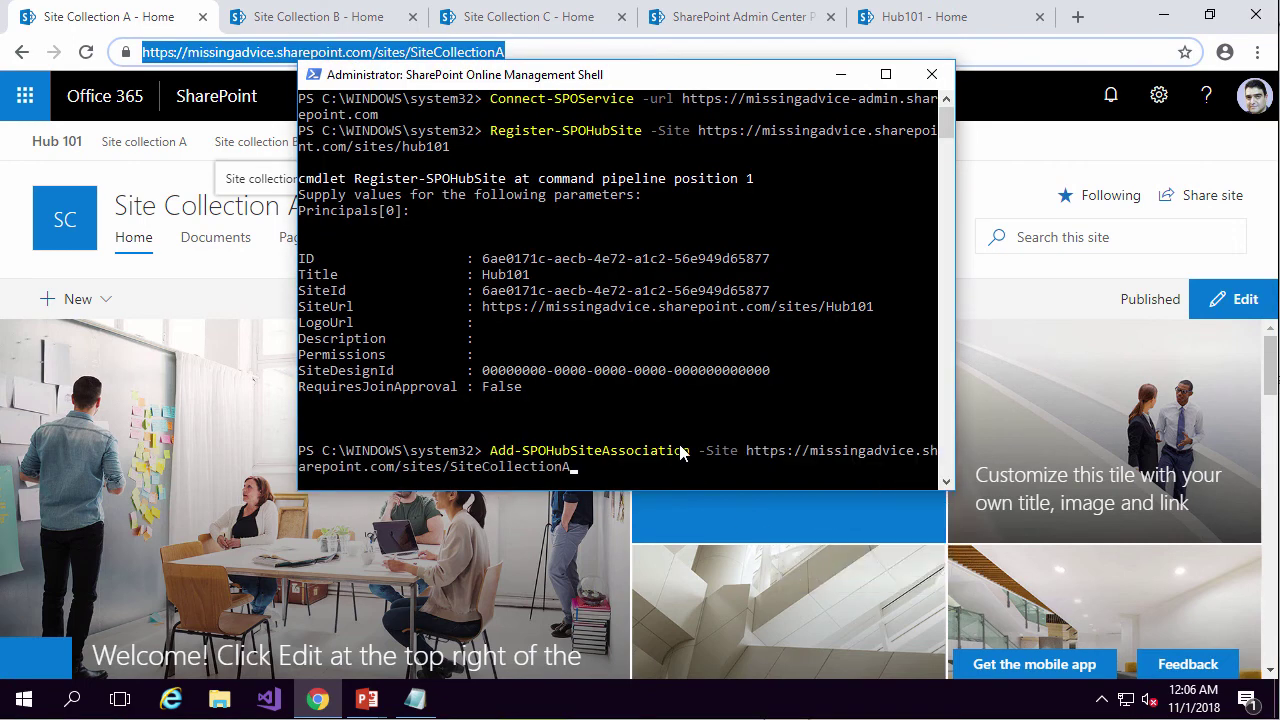
Add -HubSite followed by the Hub101 site address copied from the browser.
text(-HubSite)
click(884, 25)
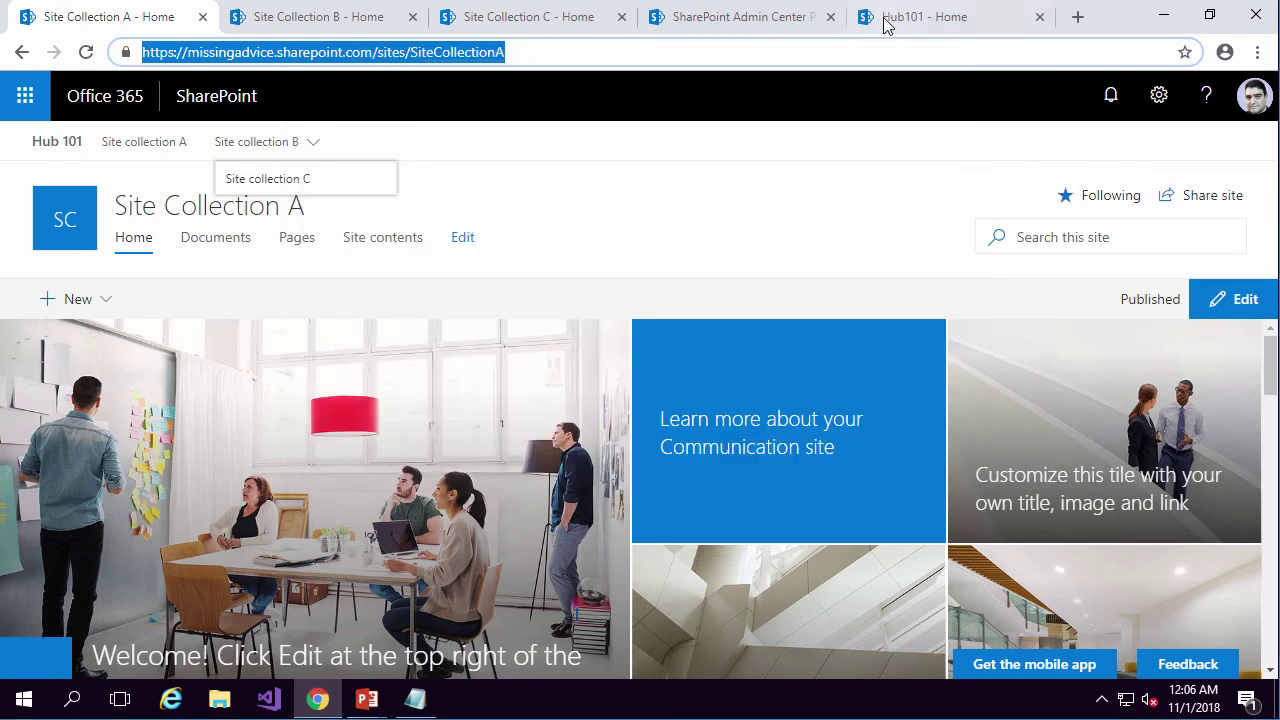
click(886, 23)
click(458, 40)
key(ctrl+c)
key(alt+Tab)
right_click(700, 480)
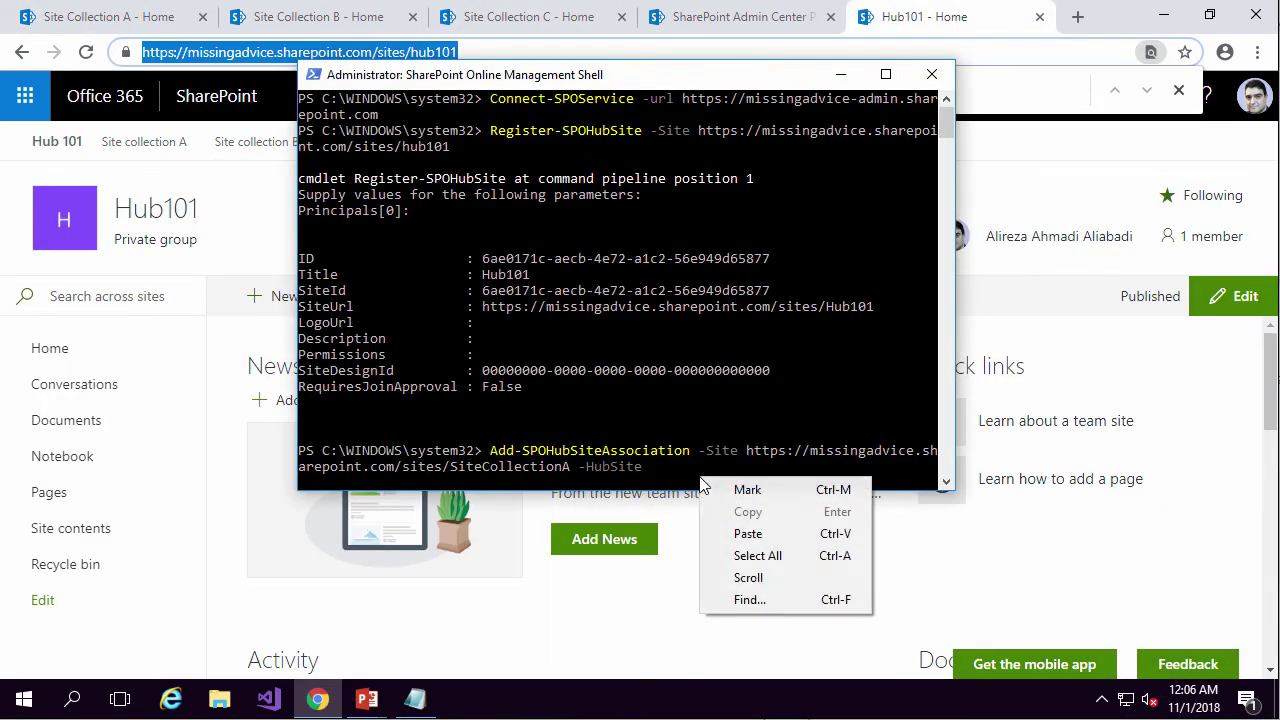
click(805, 534)
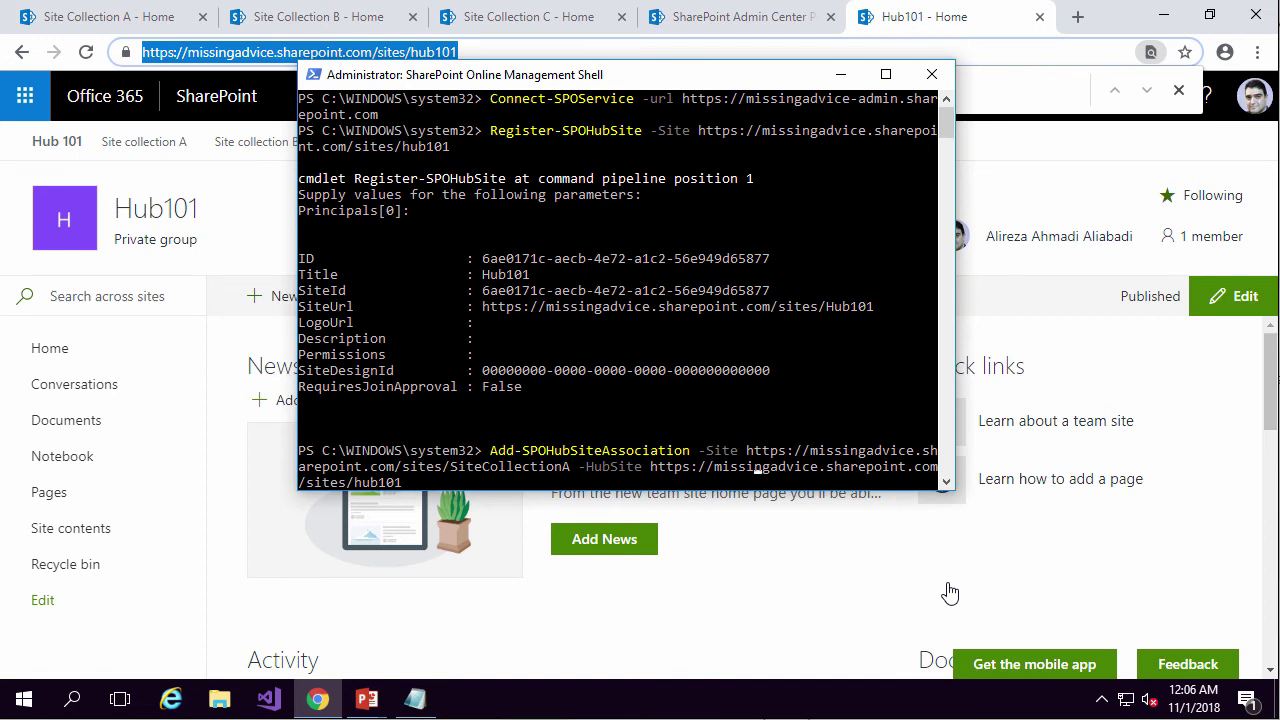
Change SiteCollectionA to SiteCollectionB, run the association, and open the Site Collection B page.
key(Left)
key(Left)
key(Left)
key(Left)
key(Left)
key(Left)
key(Left)
key(Left)
key(BackSpace)
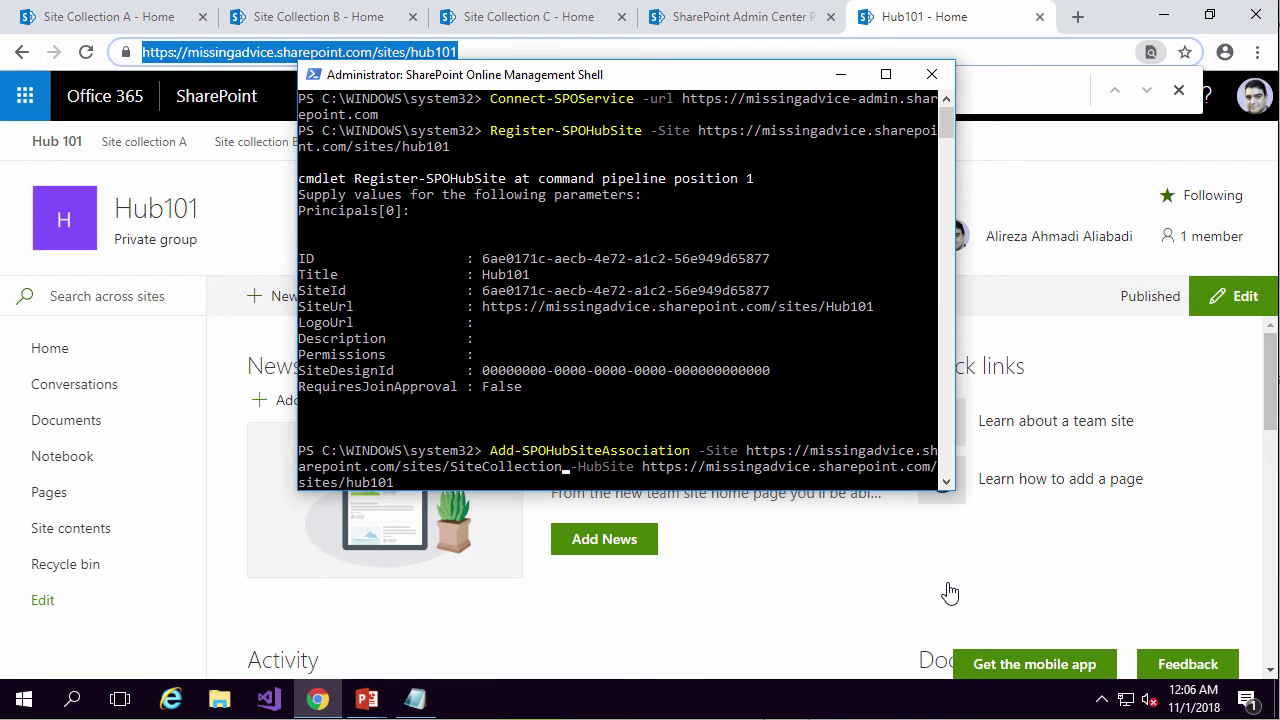
text(B)
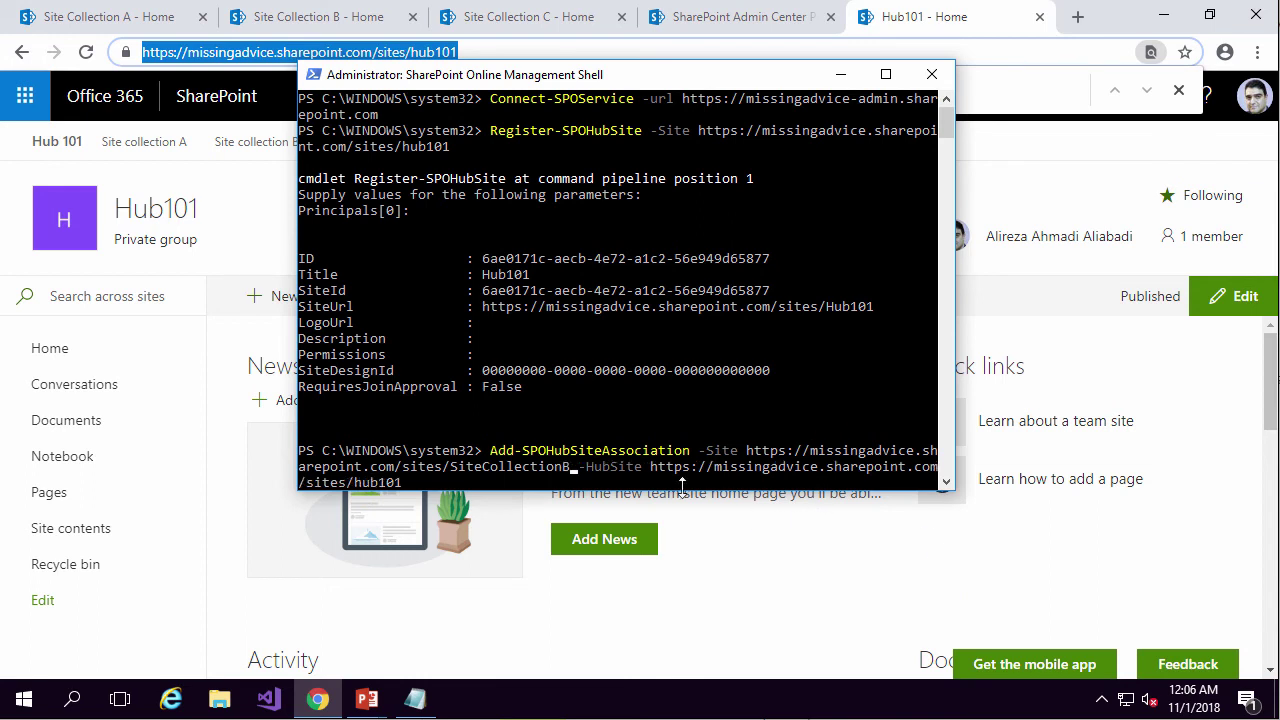
key(Return)
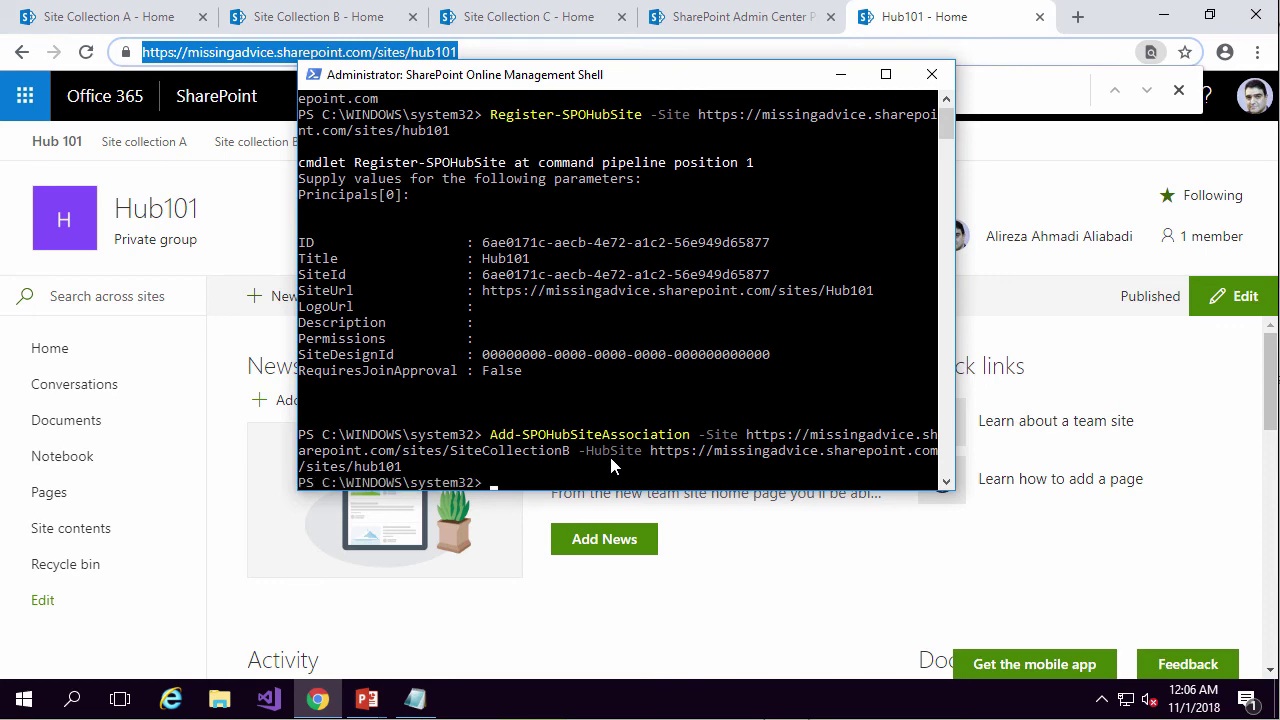
click(323, 38)
click(323, 30)
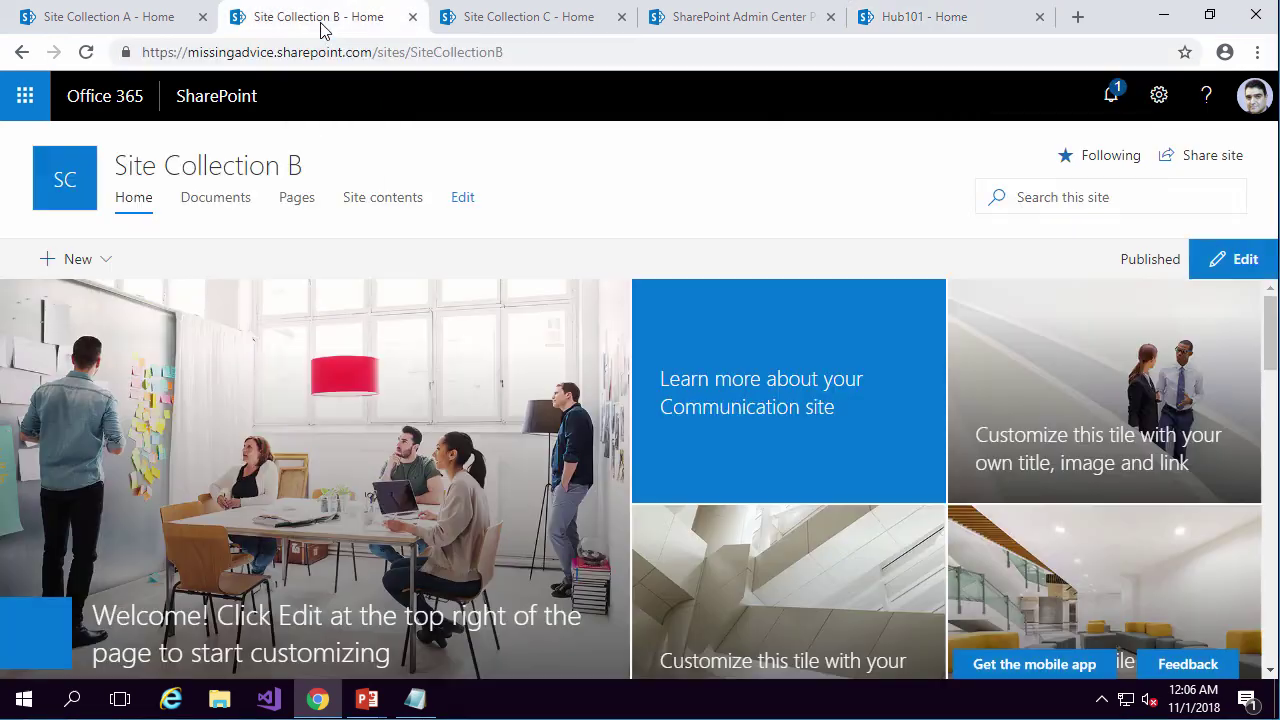
Reload Site Collection B so its page shows the Hub 101 navigation bar.
click(512, 49)
key(Return)
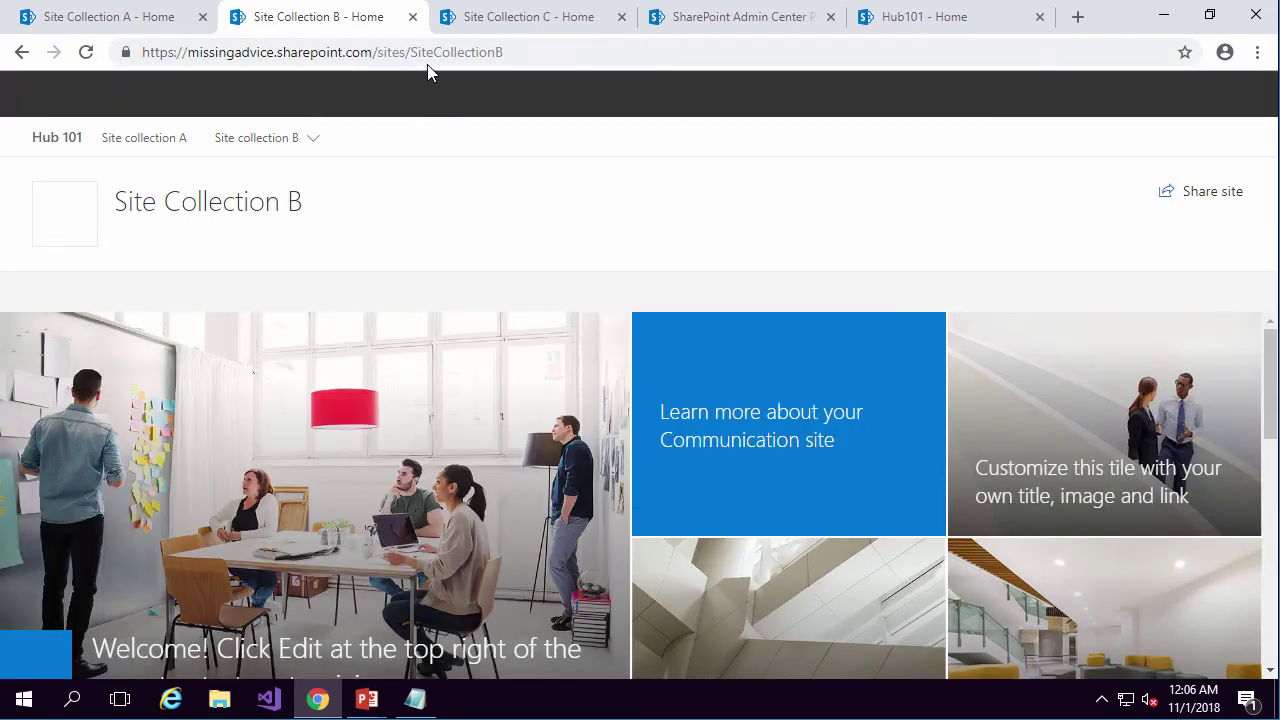
mouse_move(245, 158)
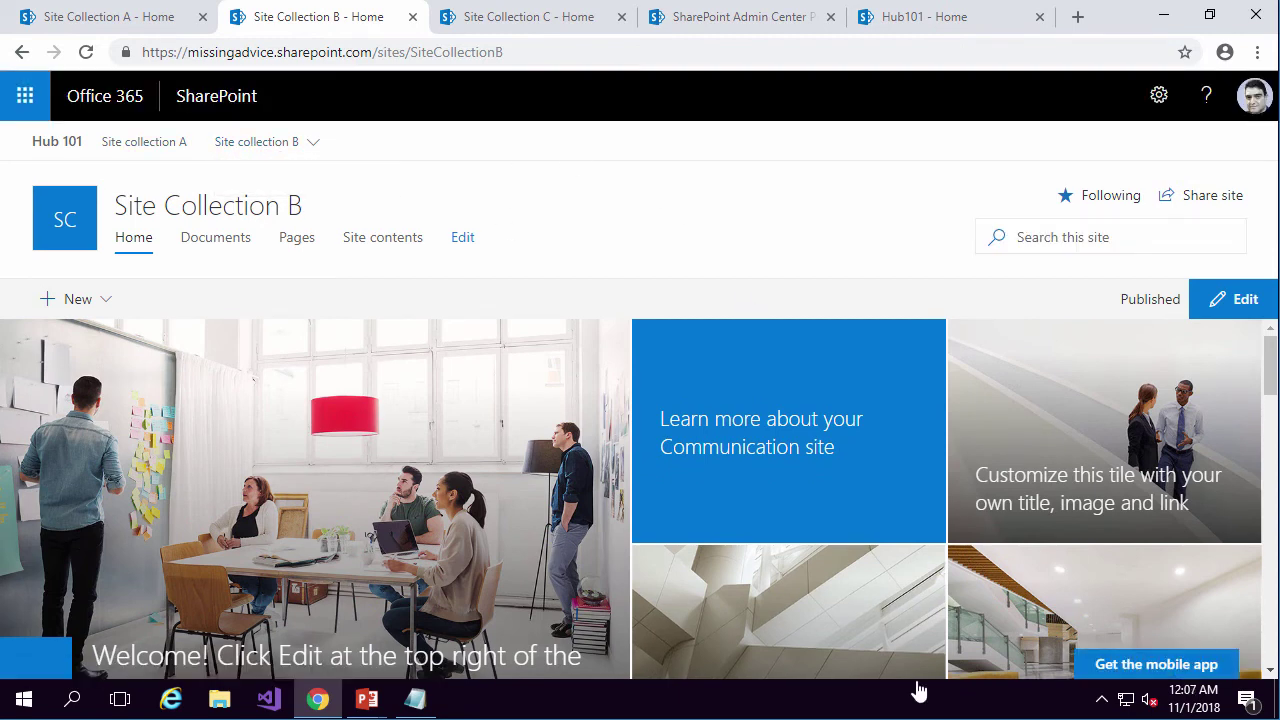
key(alt+Tab)
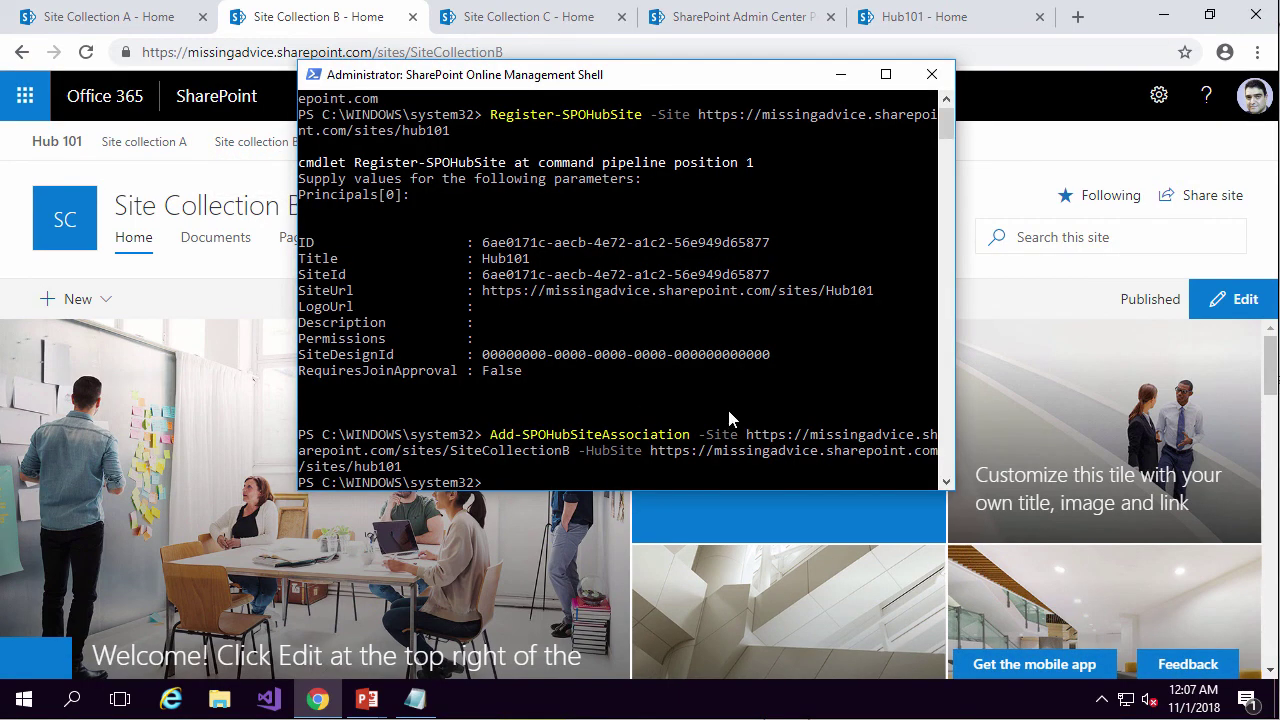
Recall the previous command, change SiteCollectionB to SiteCollectionC, and run the association.
key(Up)
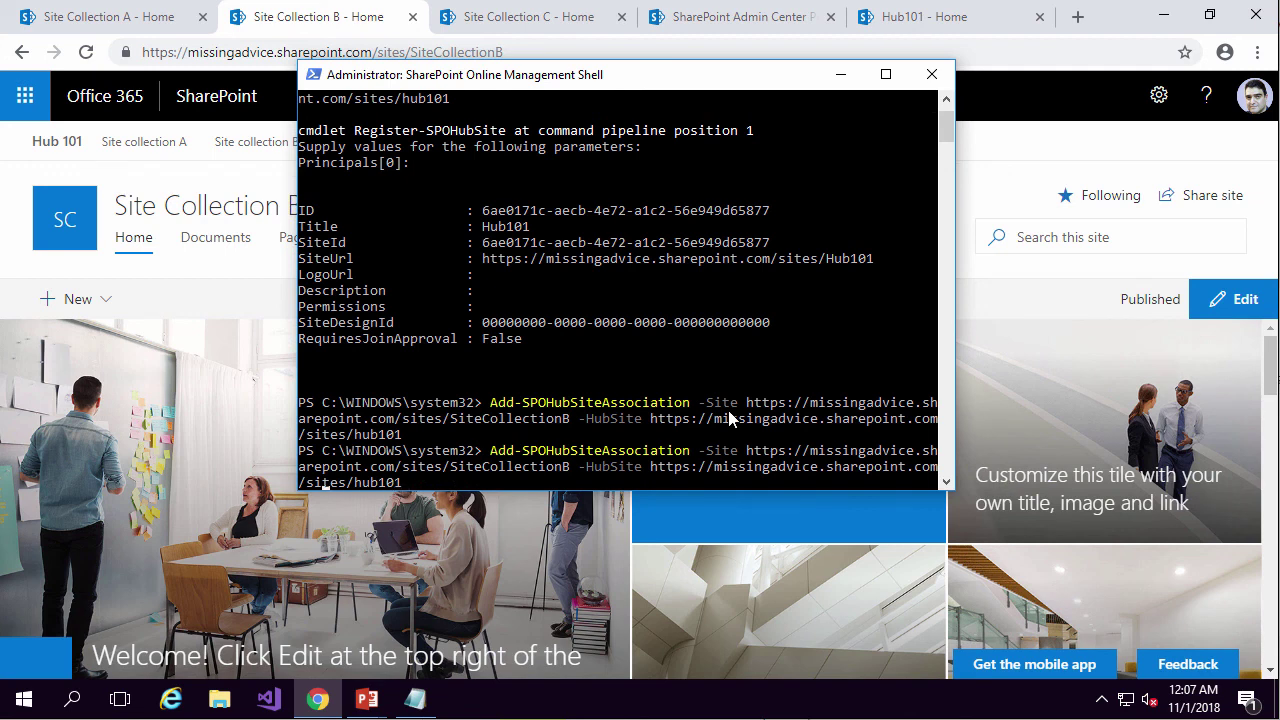
key(Left)
key(Left)
key(Left)
key(Left)
key(Left)
key(Left)
key(Left)
key(Left)
key(Left)
key(Left)
key(Left)
key(Left)
key(Left)
key(Left)
key(Delete)
text(C)
key(Return)
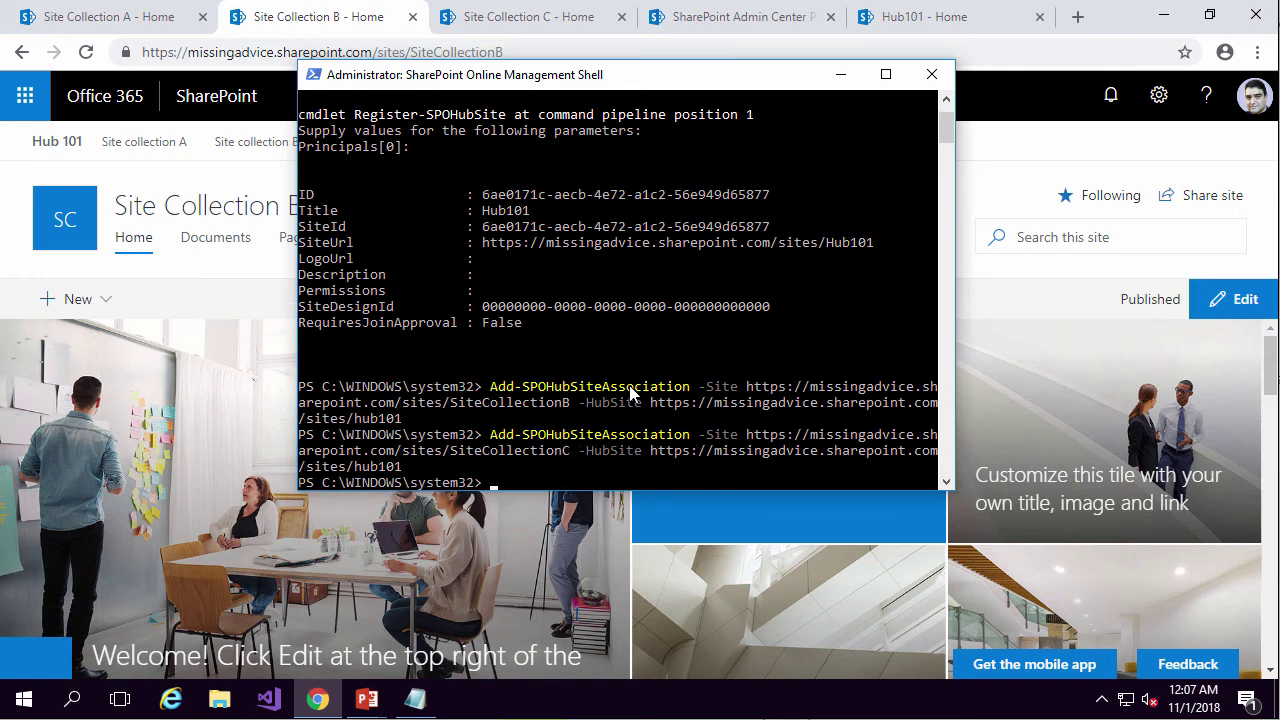
click(368, 234)
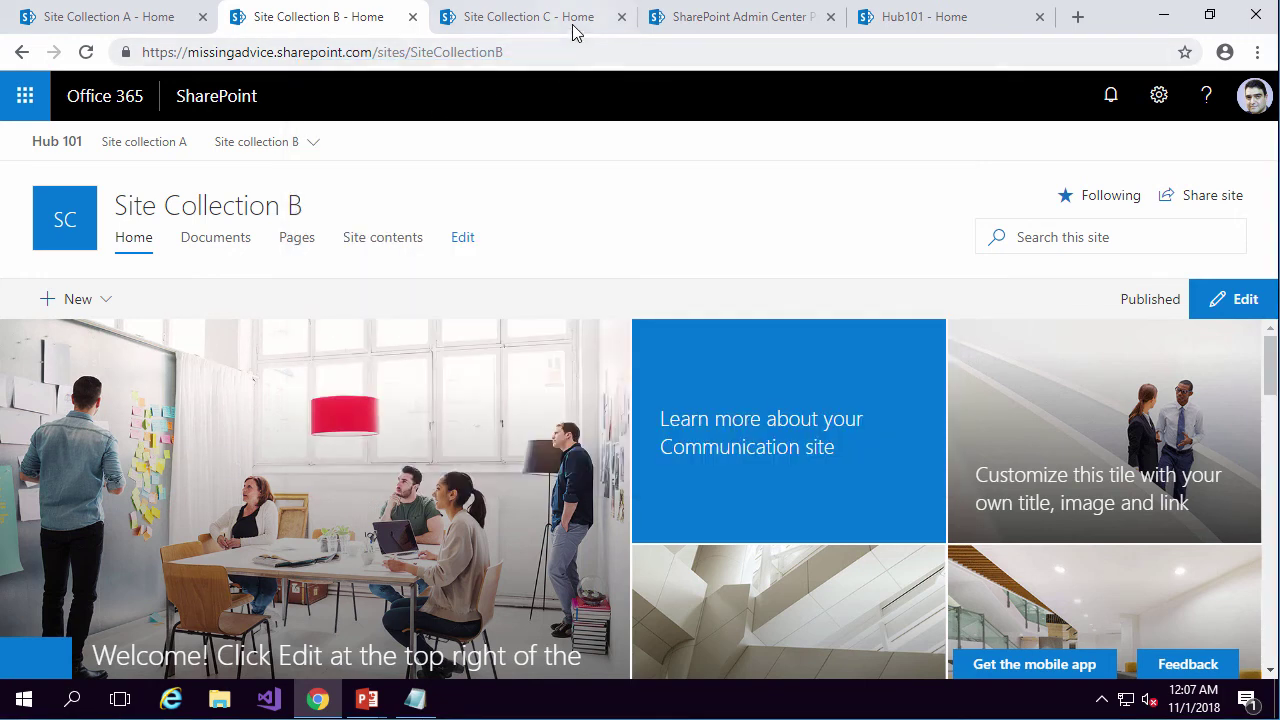
Reload Site Collection C so it shows the Hub 101 navigation bar.
click(576, 24)
click(578, 48)
key(Return)
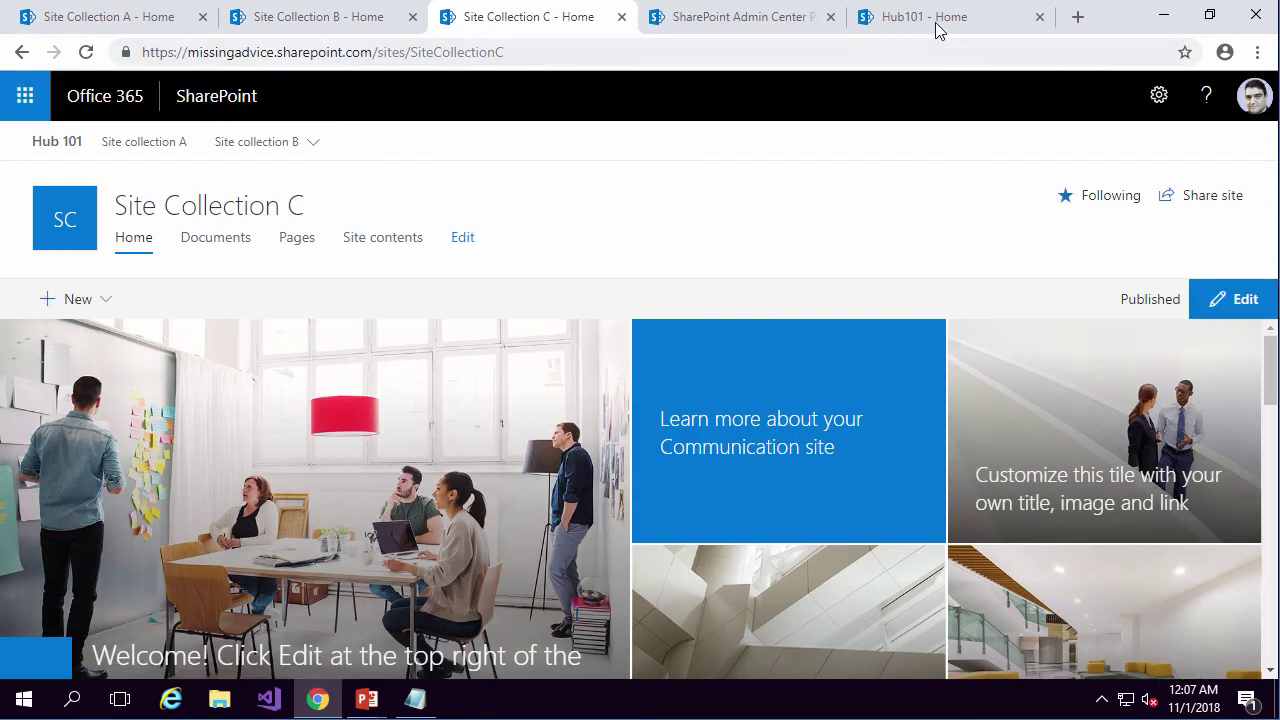
Test the Site collection A and C links in Hub101's navigation, then advance to the Hub Limitations slide.
click(937, 28)
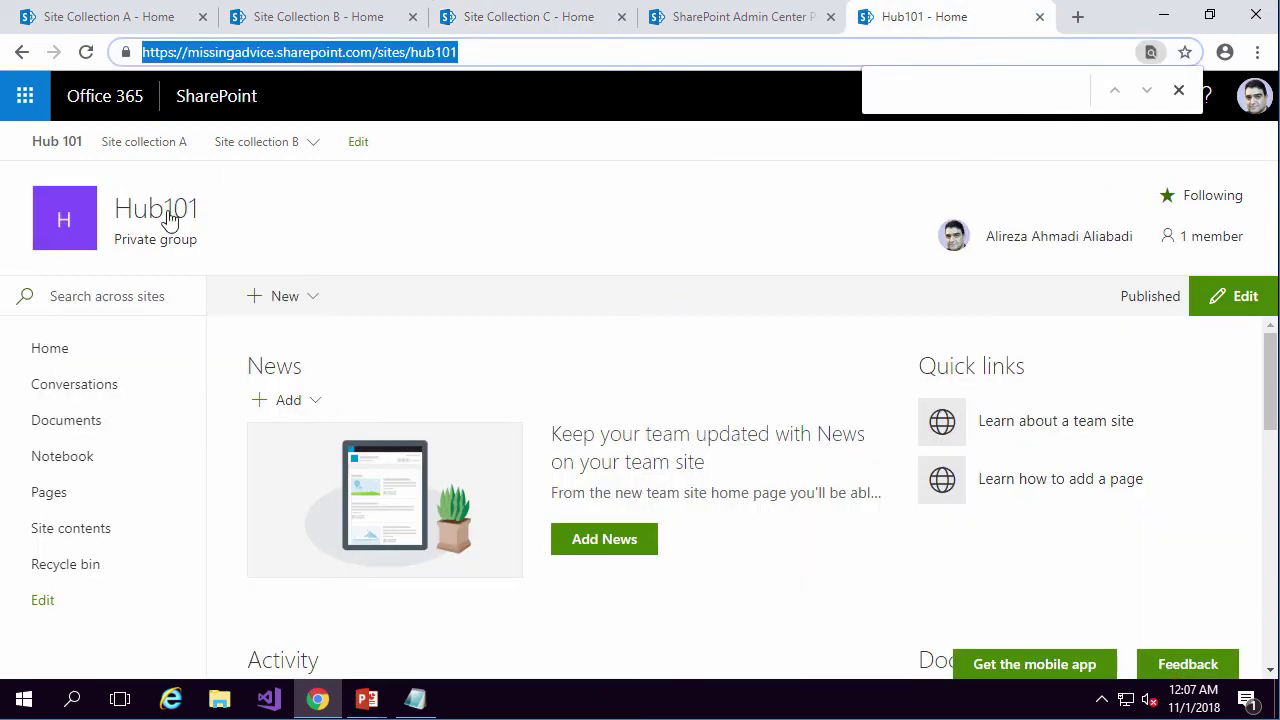
click(142, 147)
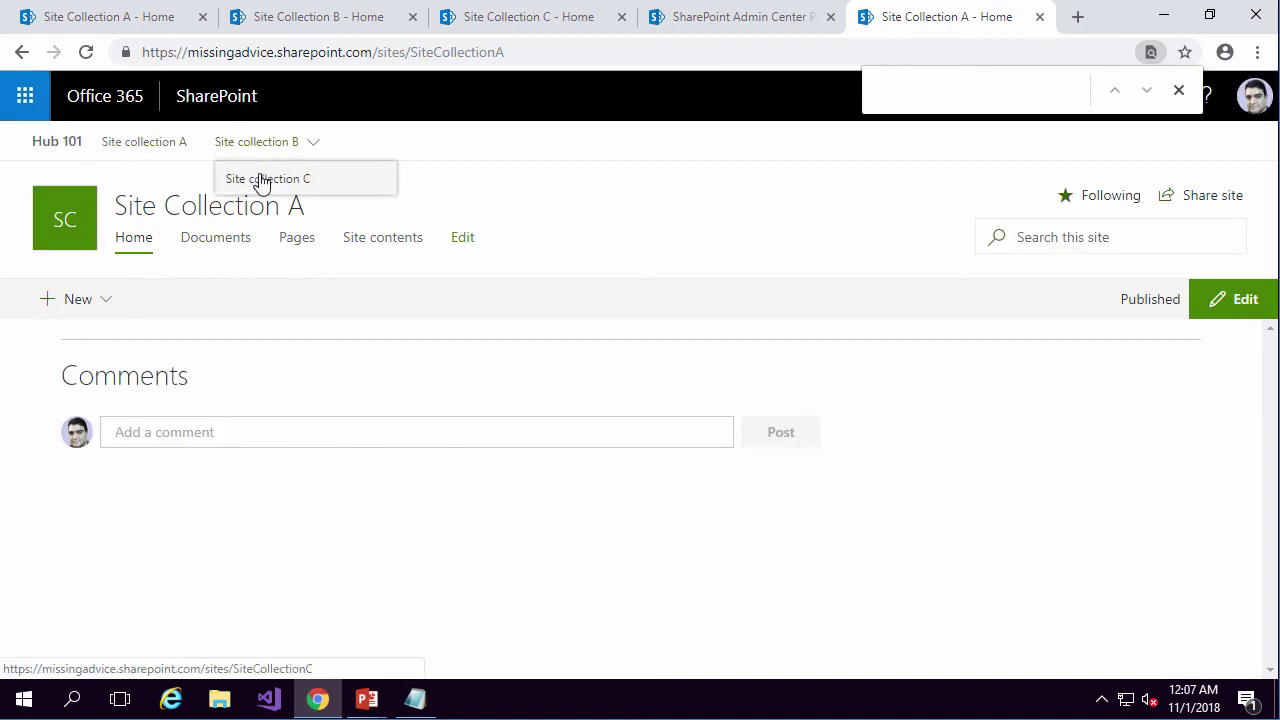
click(258, 180)
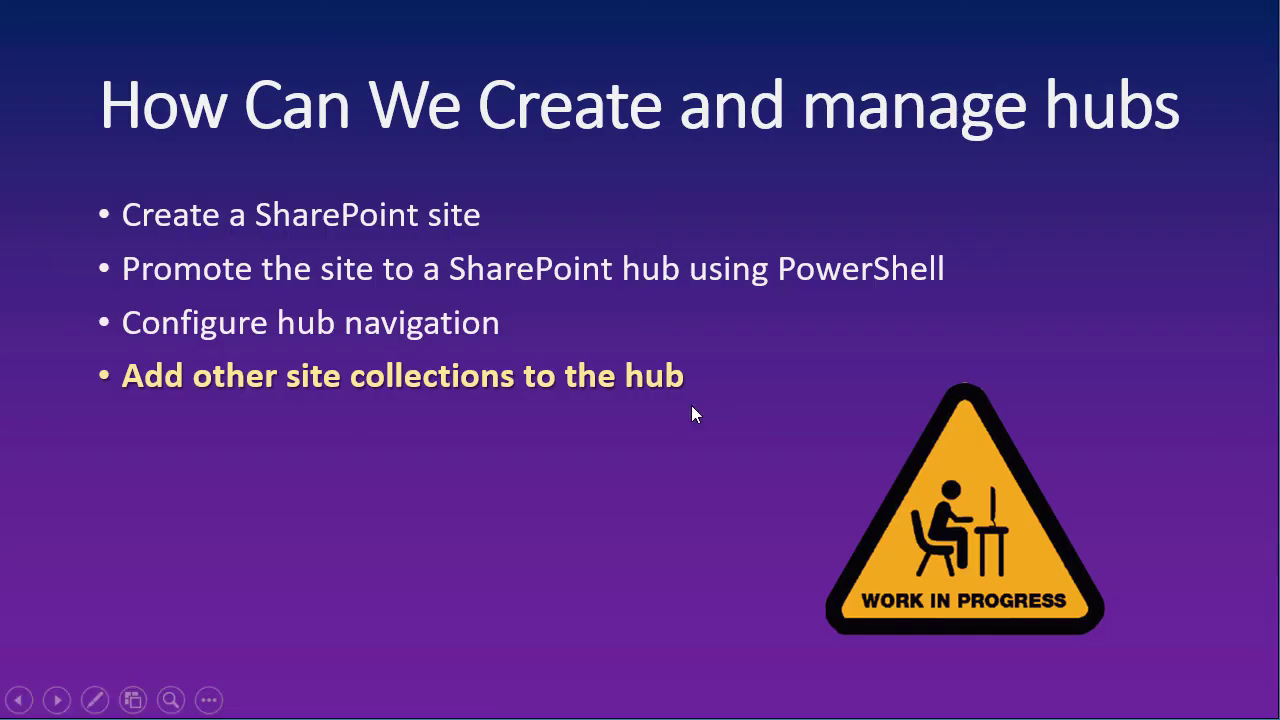
key(Right)
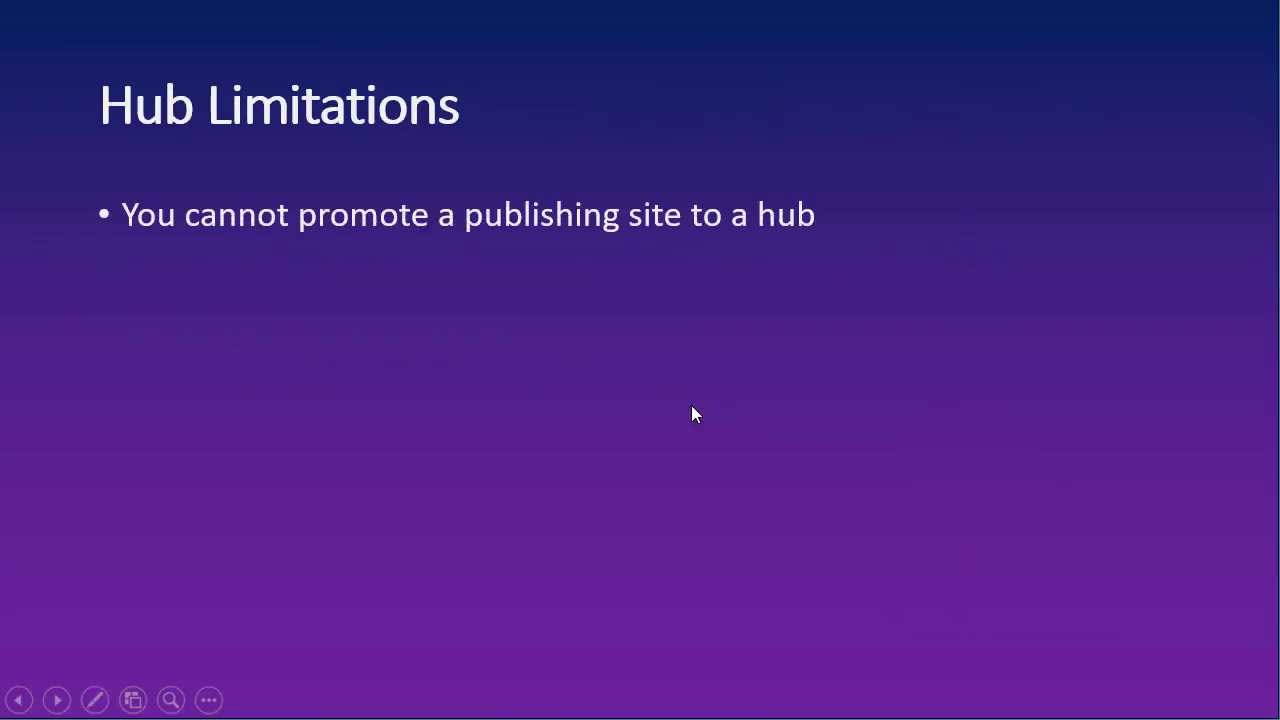